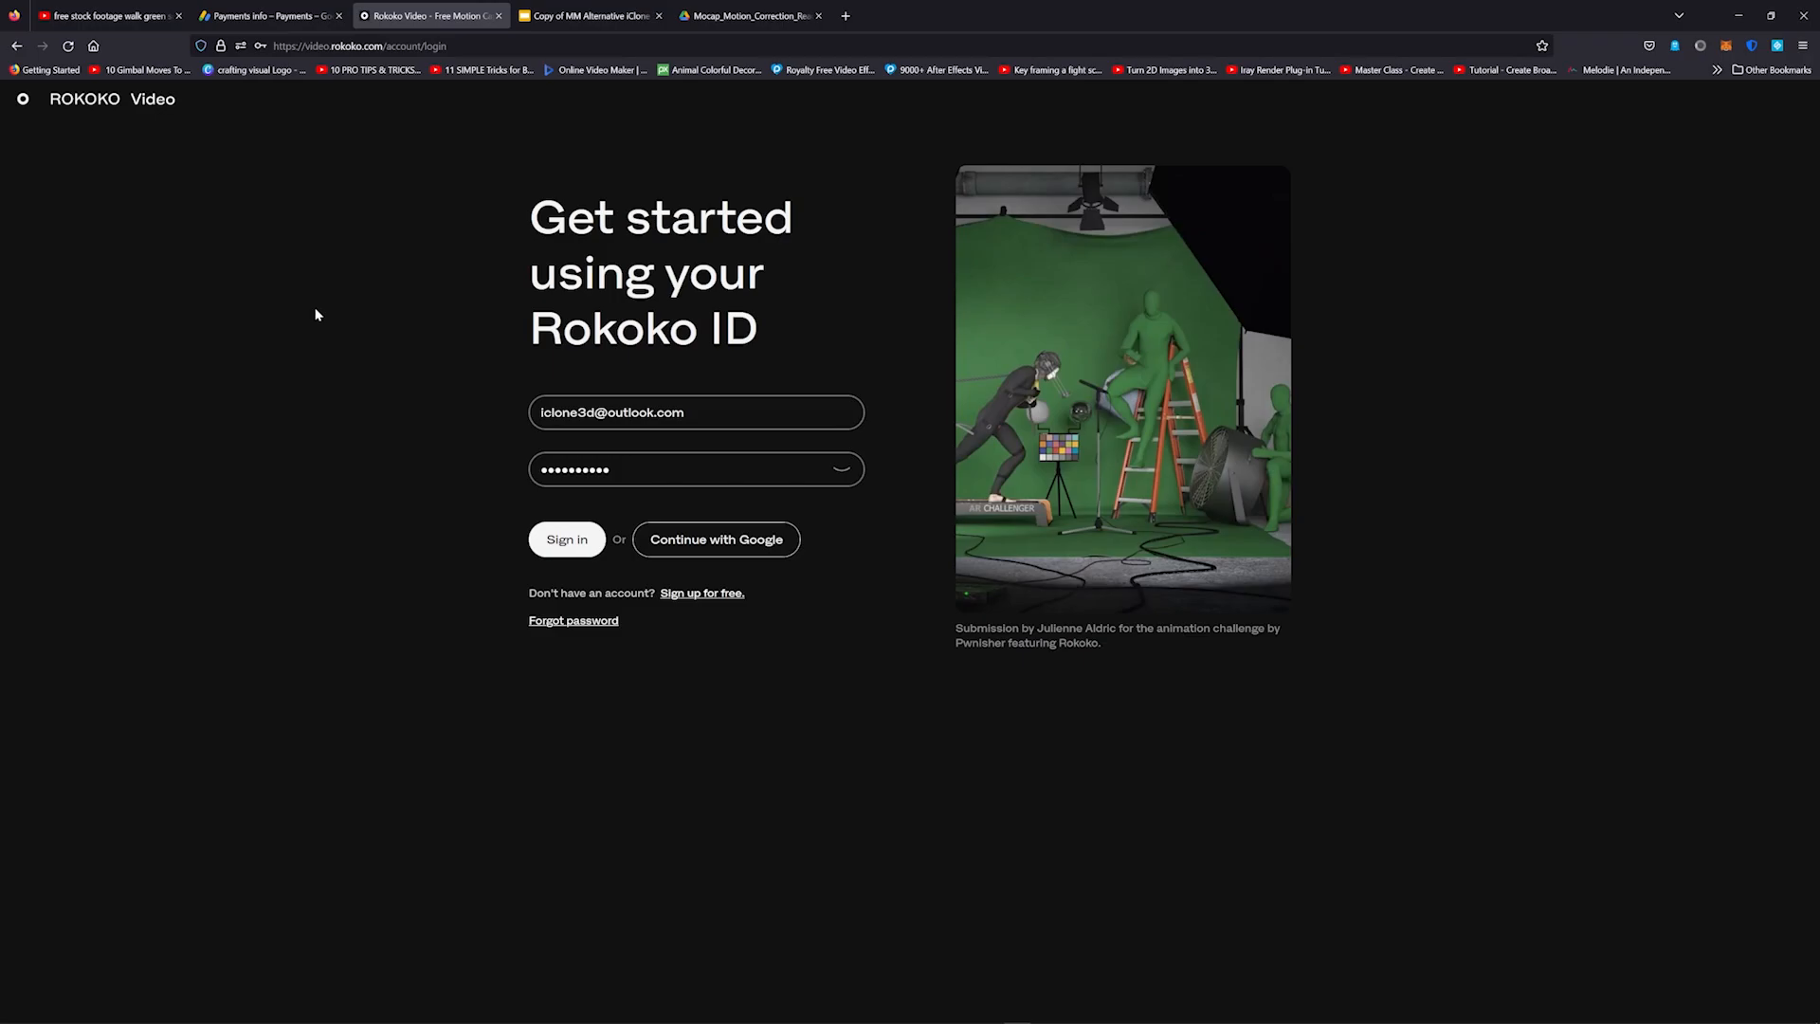
# Sign in to Rokoko Video with the pre-filled account details and open the recent scene Test 1.
pyautogui.click(561, 549)
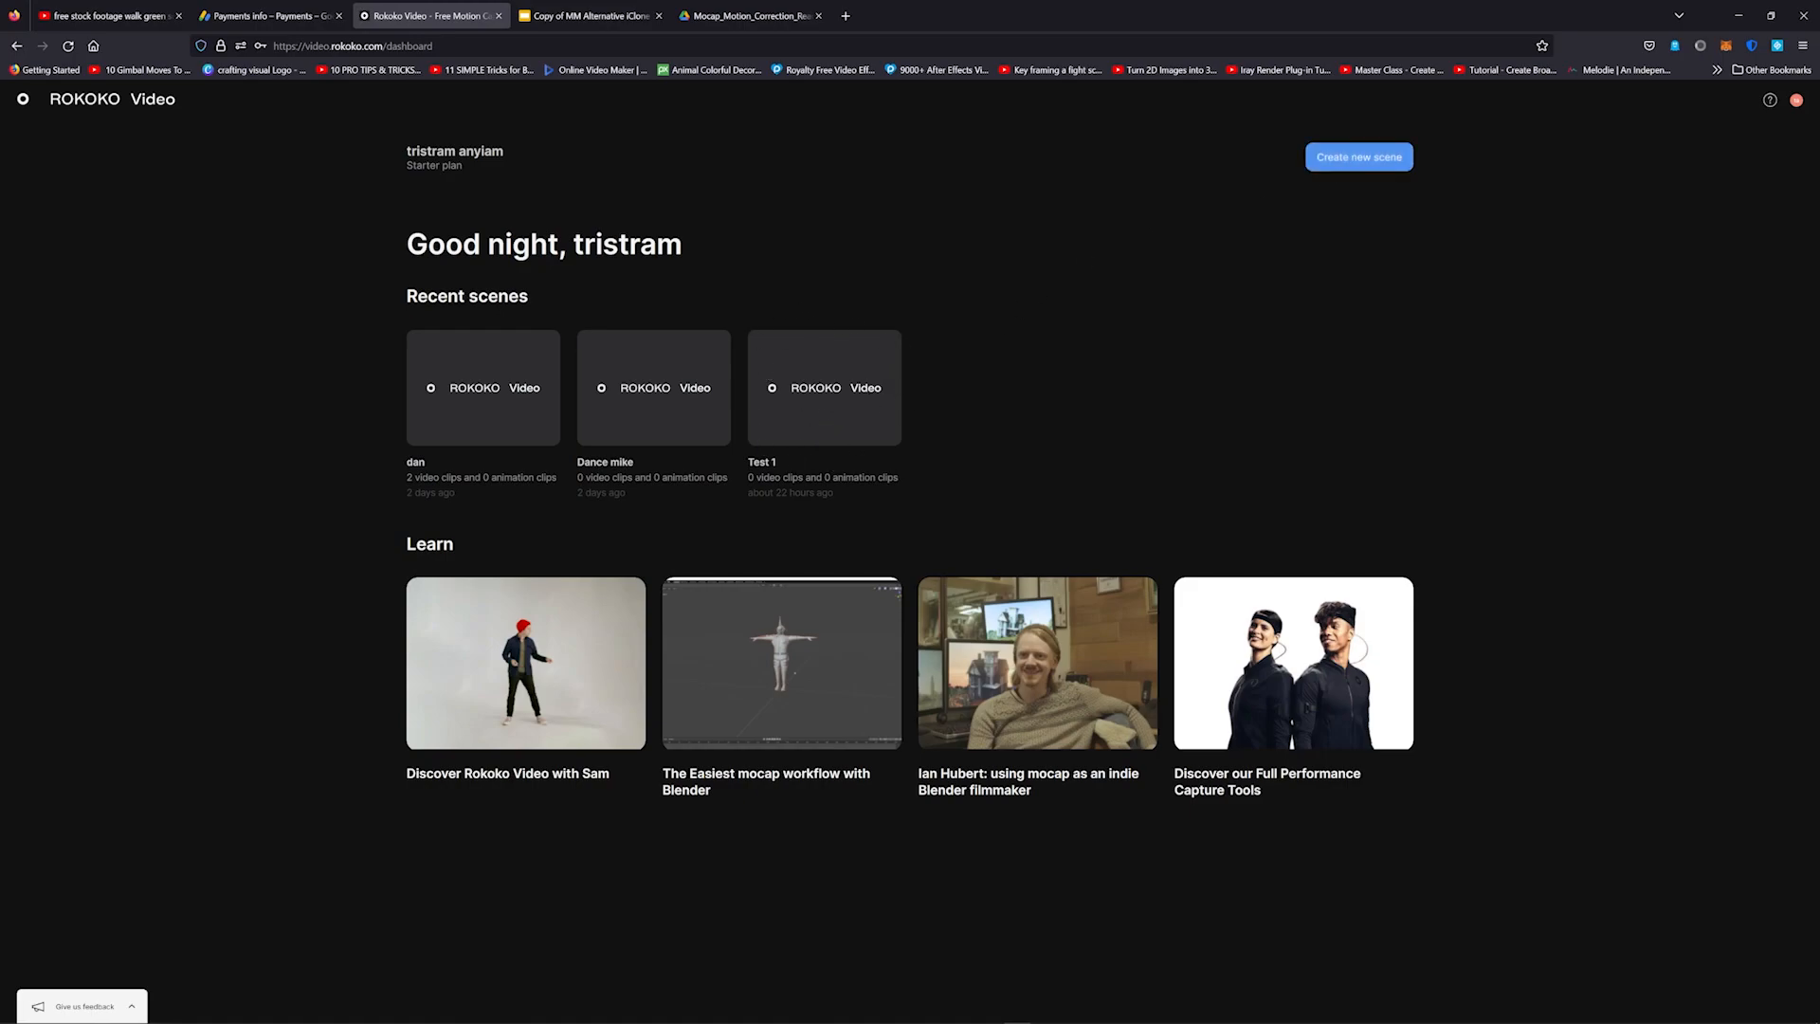
pyautogui.click(821, 414)
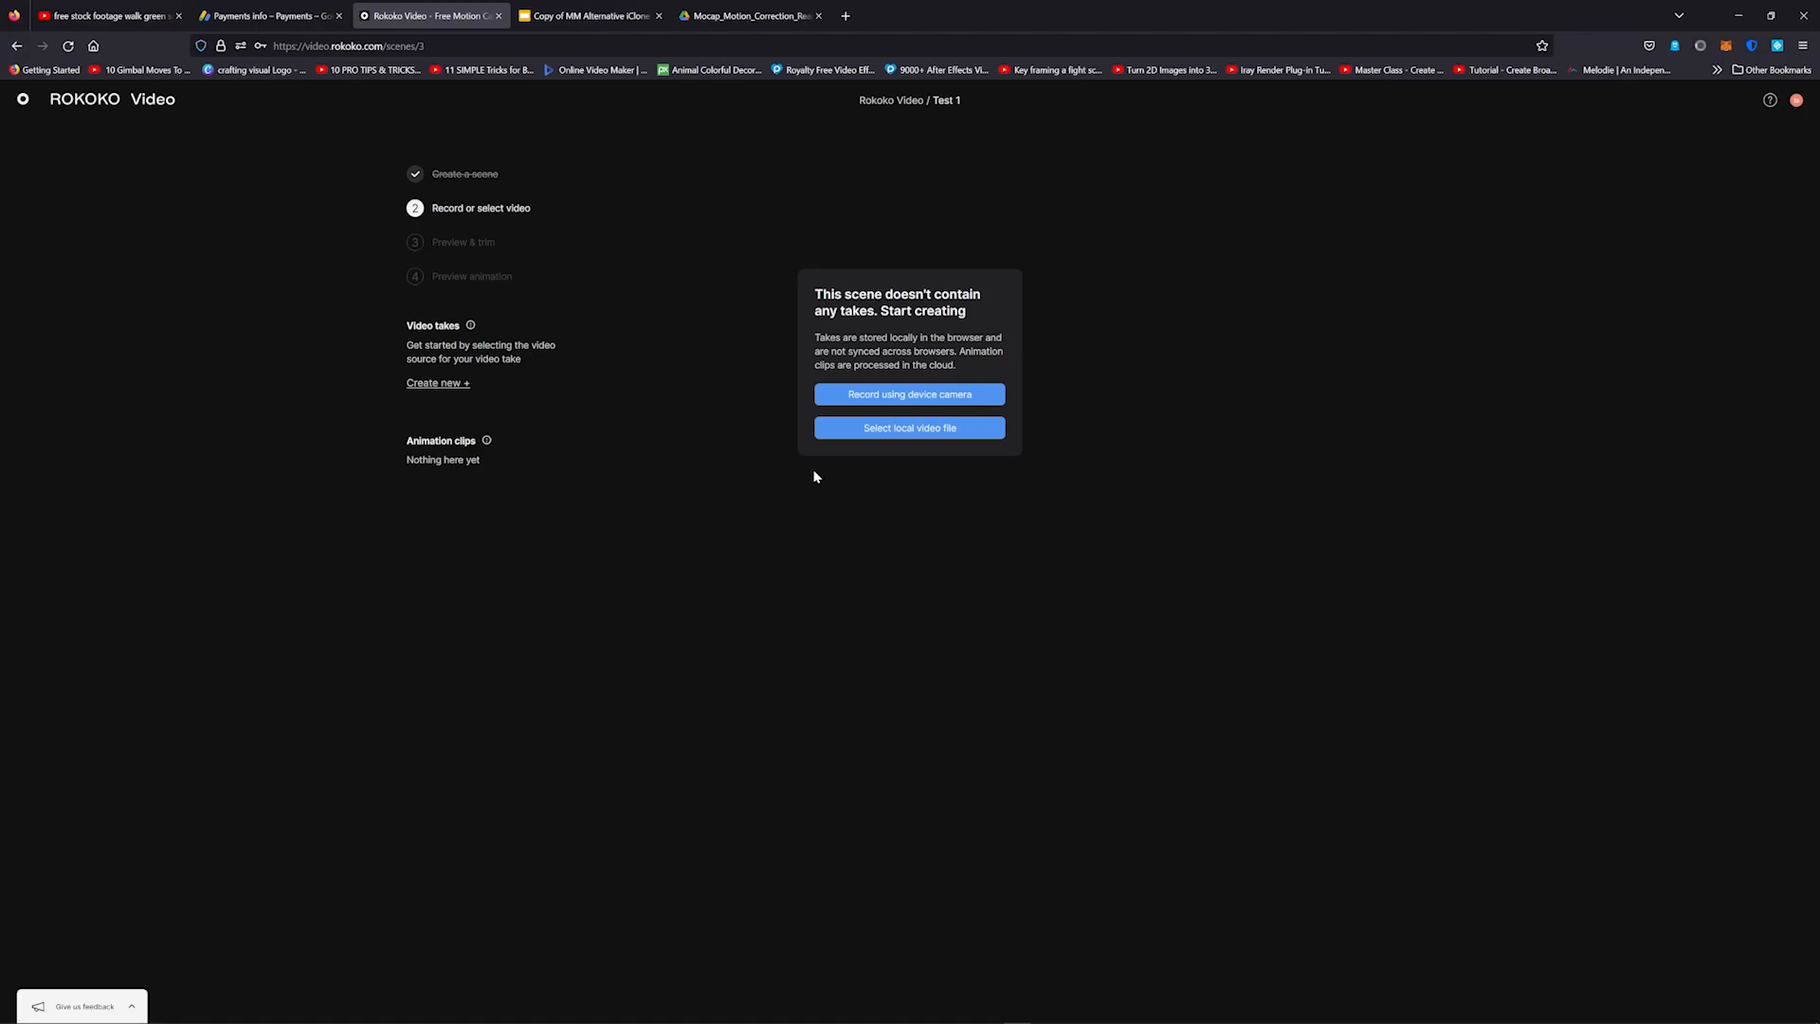
# Load the local video file Man in suit.mp4 from the desktop as a video take and turn it into an animation.
pyautogui.click(915, 428)
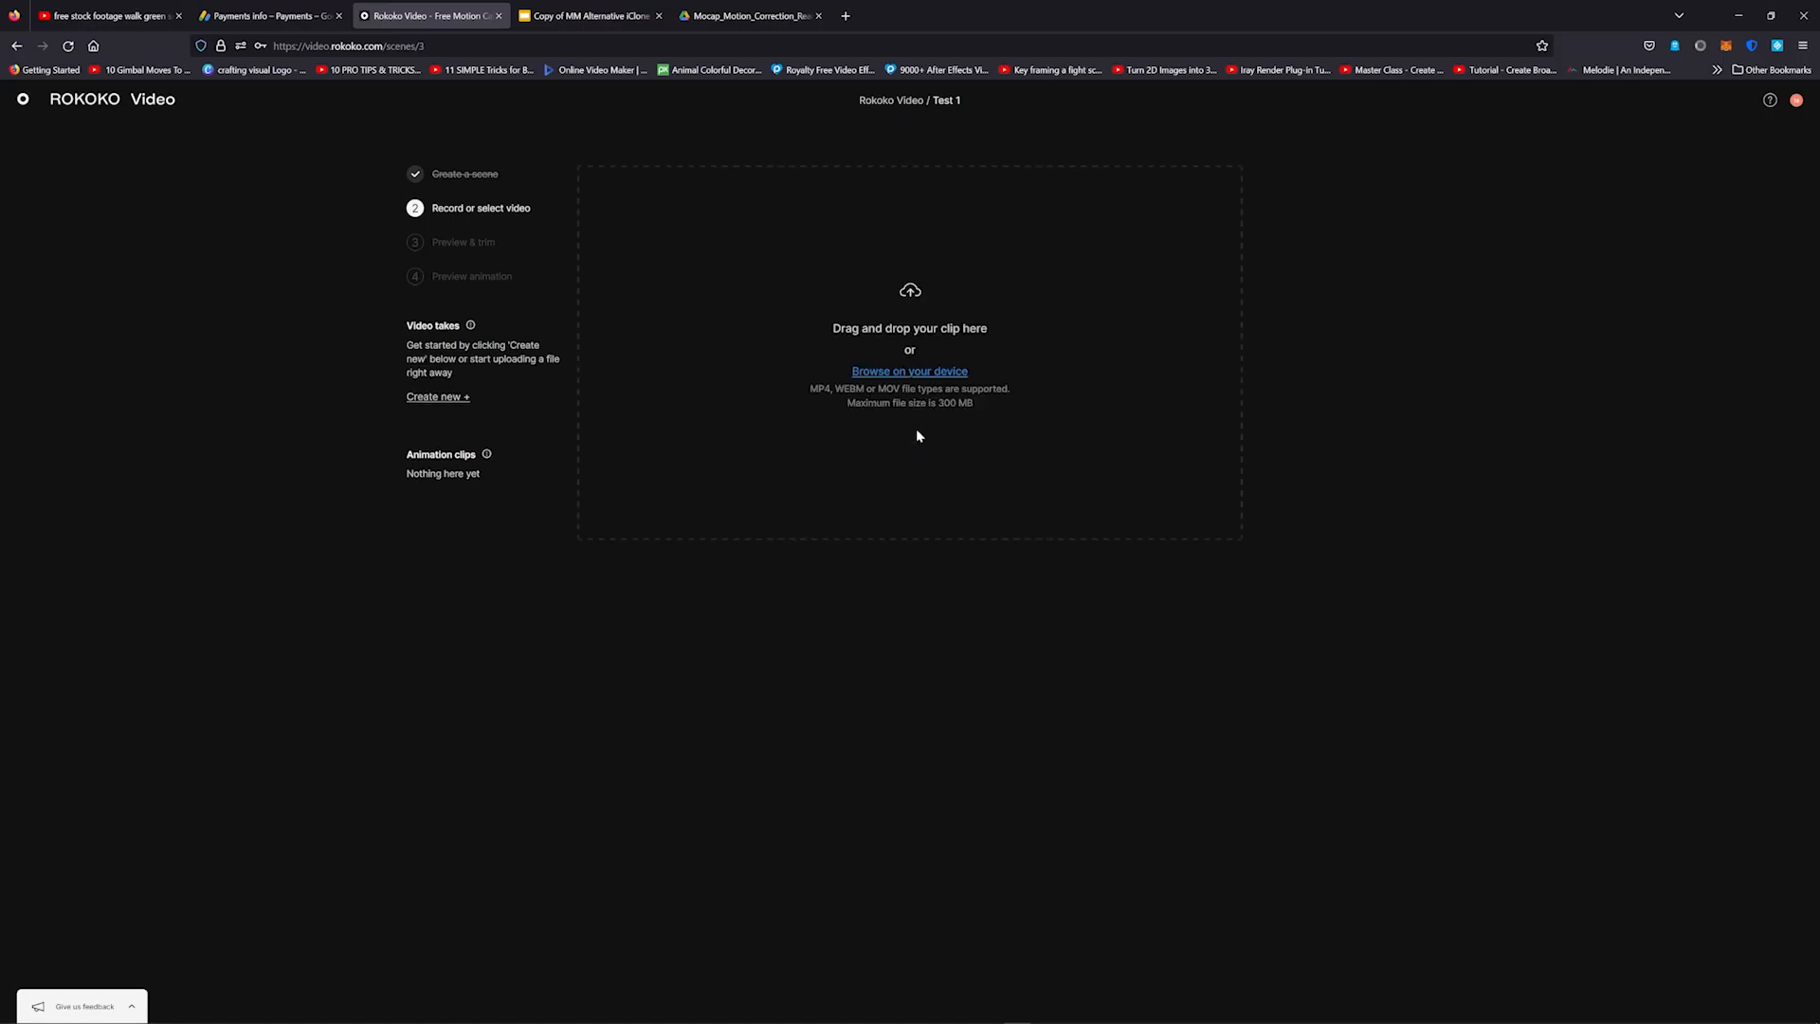
pyautogui.click(908, 373)
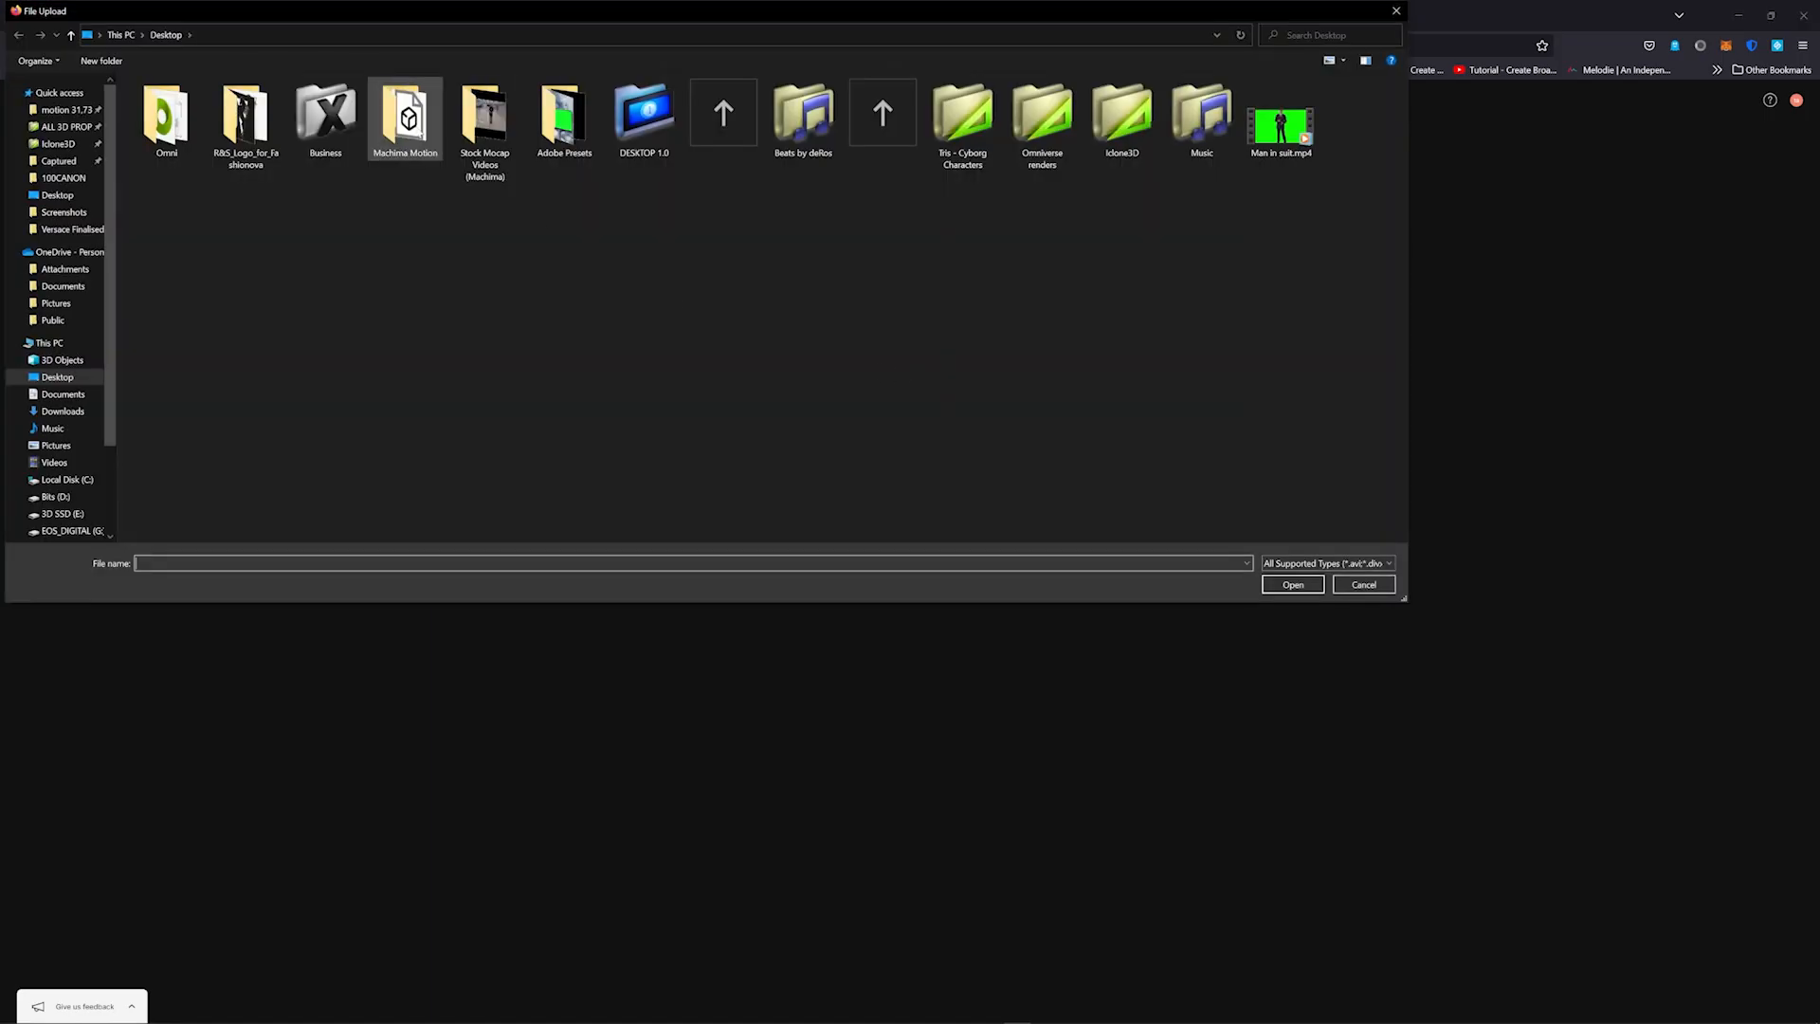
pyautogui.click(1280, 130)
pyautogui.click(1291, 585)
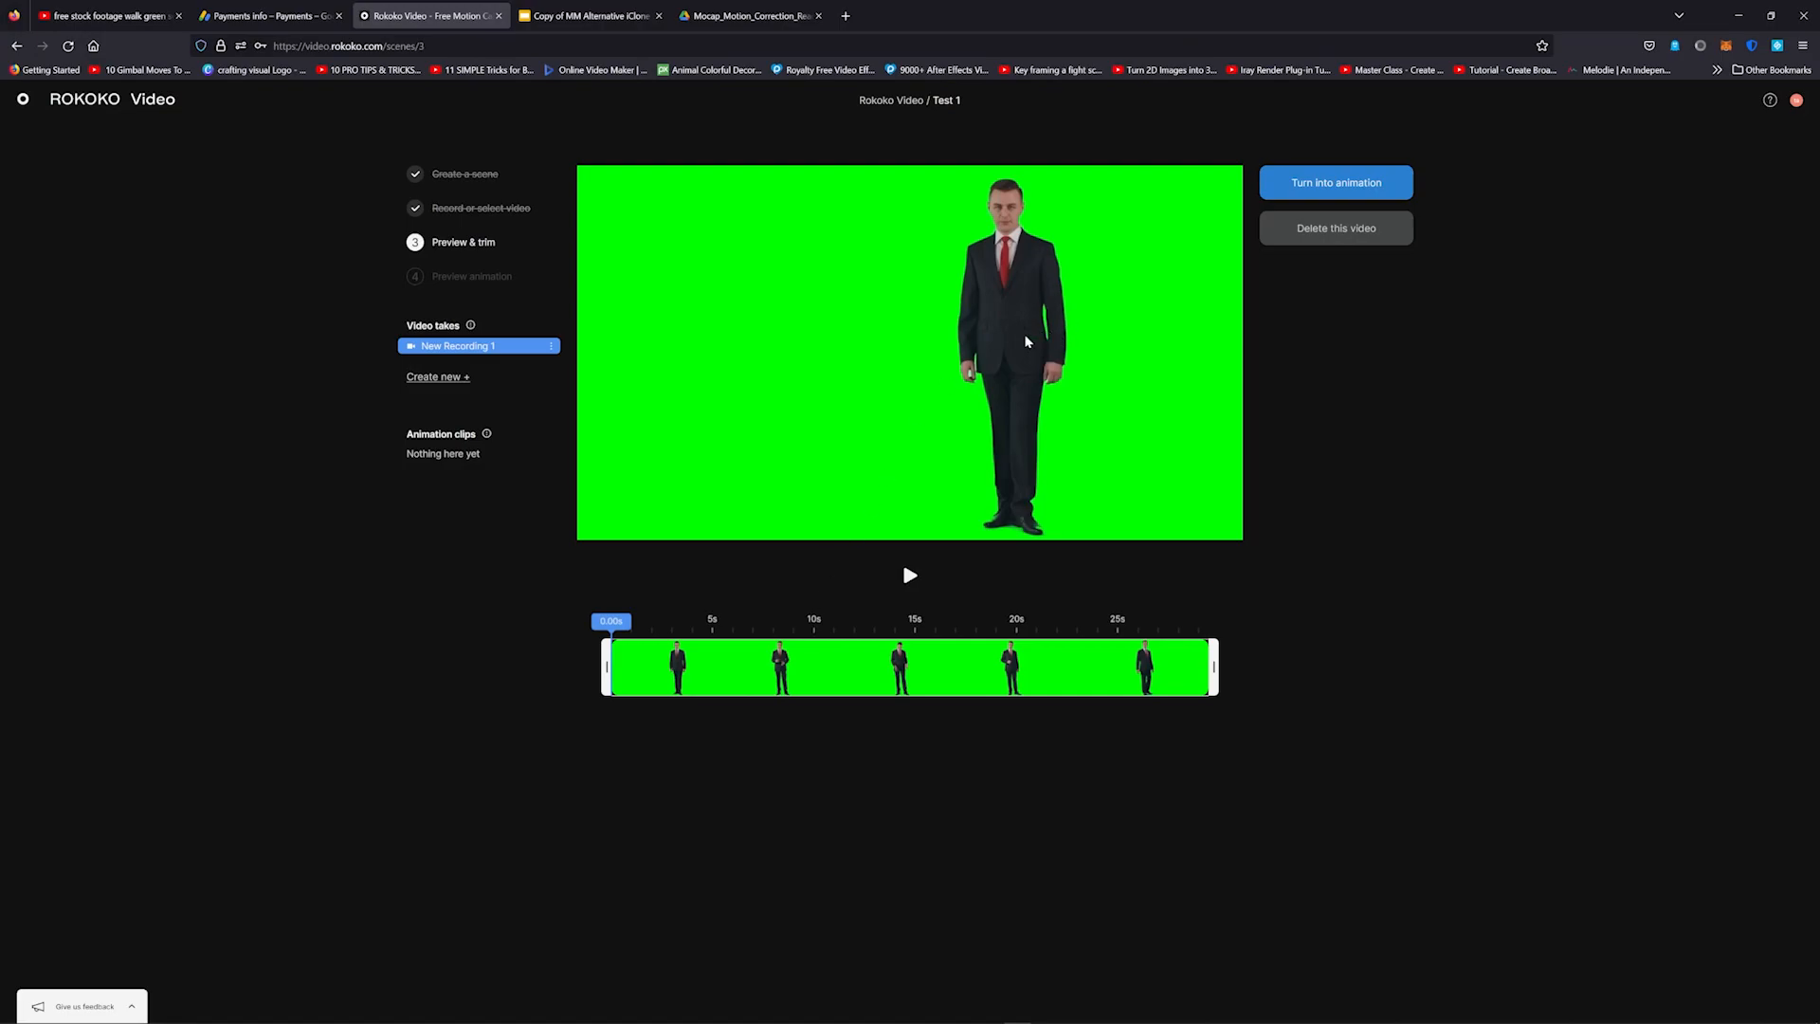
pyautogui.click(906, 575)
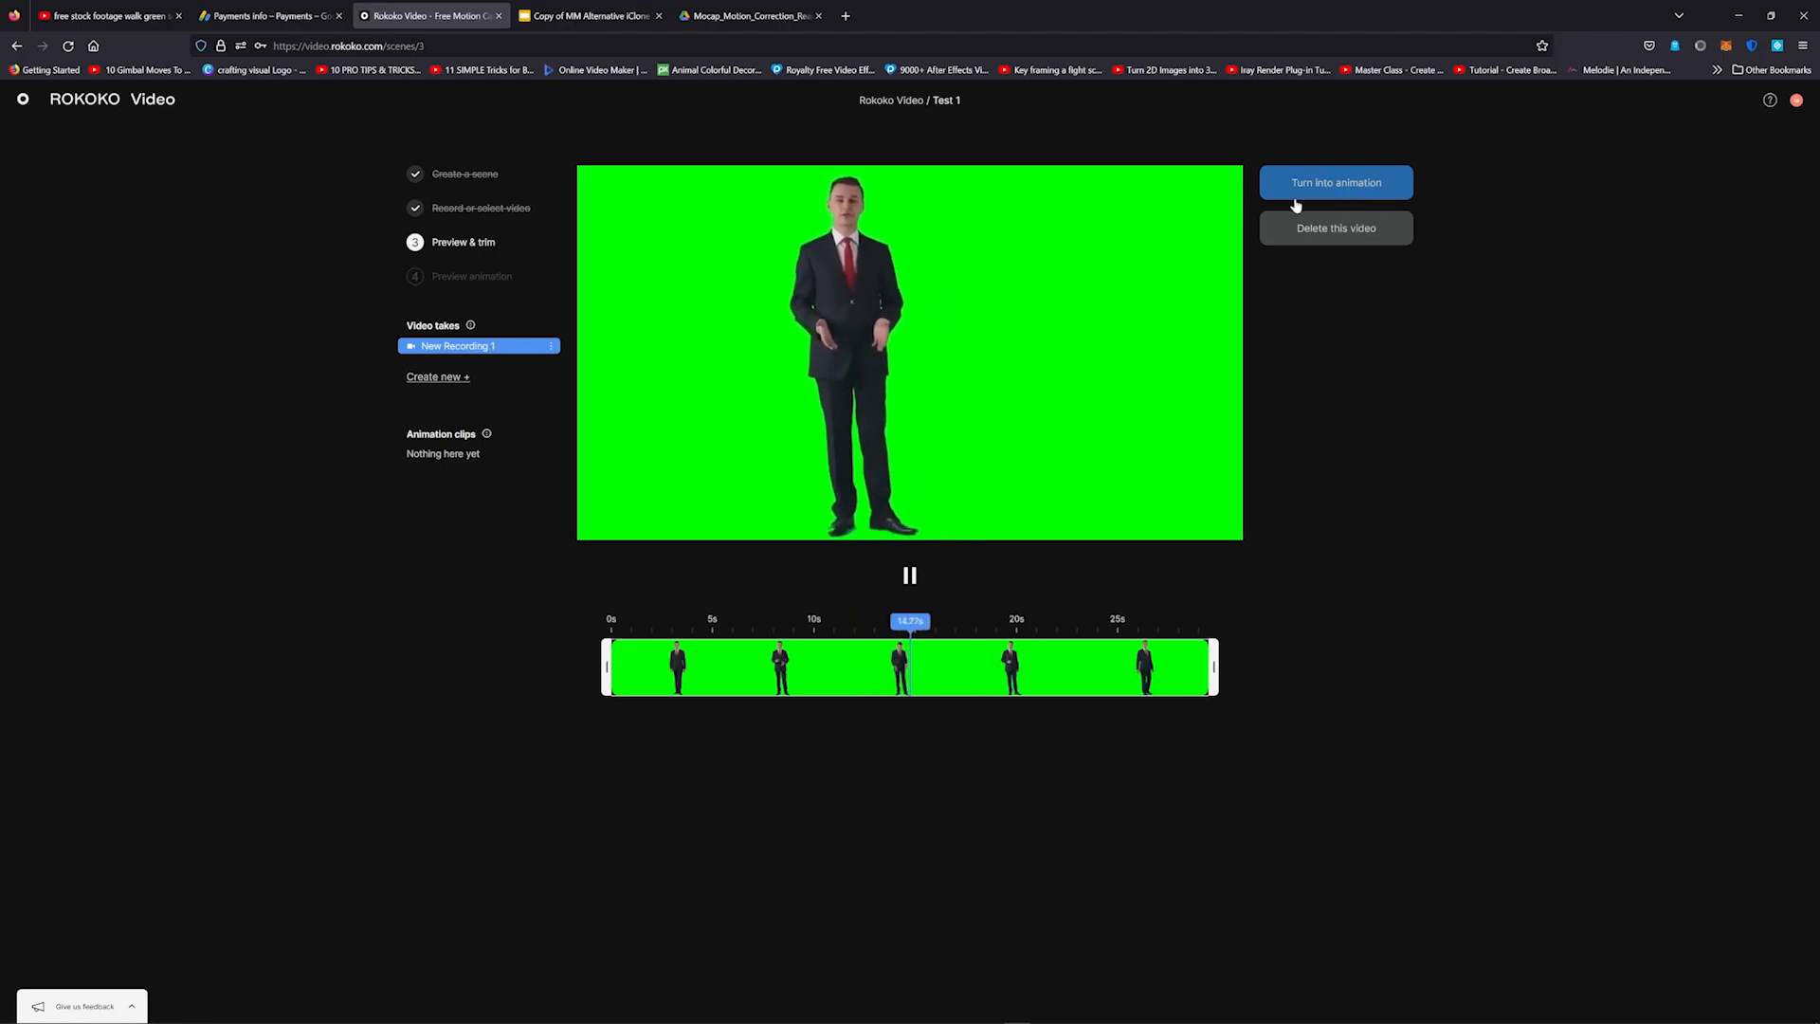
pyautogui.click(1336, 186)
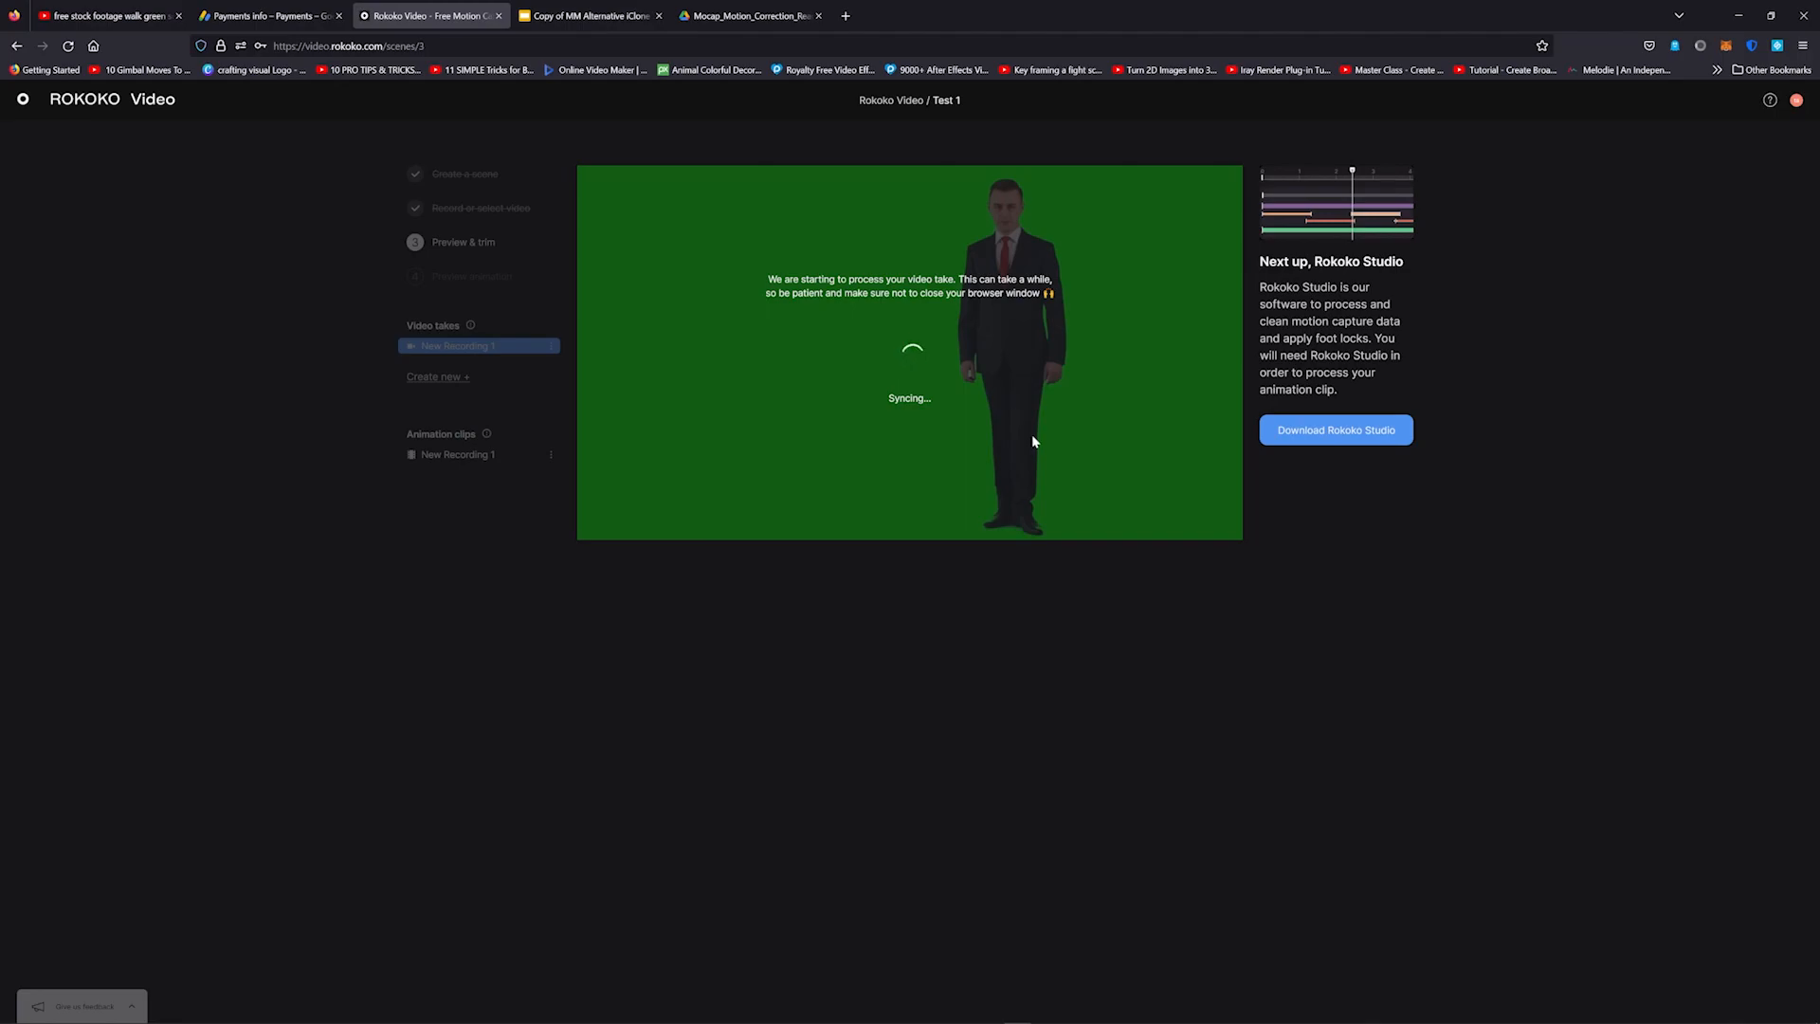
# Open the Rokoko Studio download page and look over the Windows and Mac versions offered.
pyautogui.click(1337, 432)
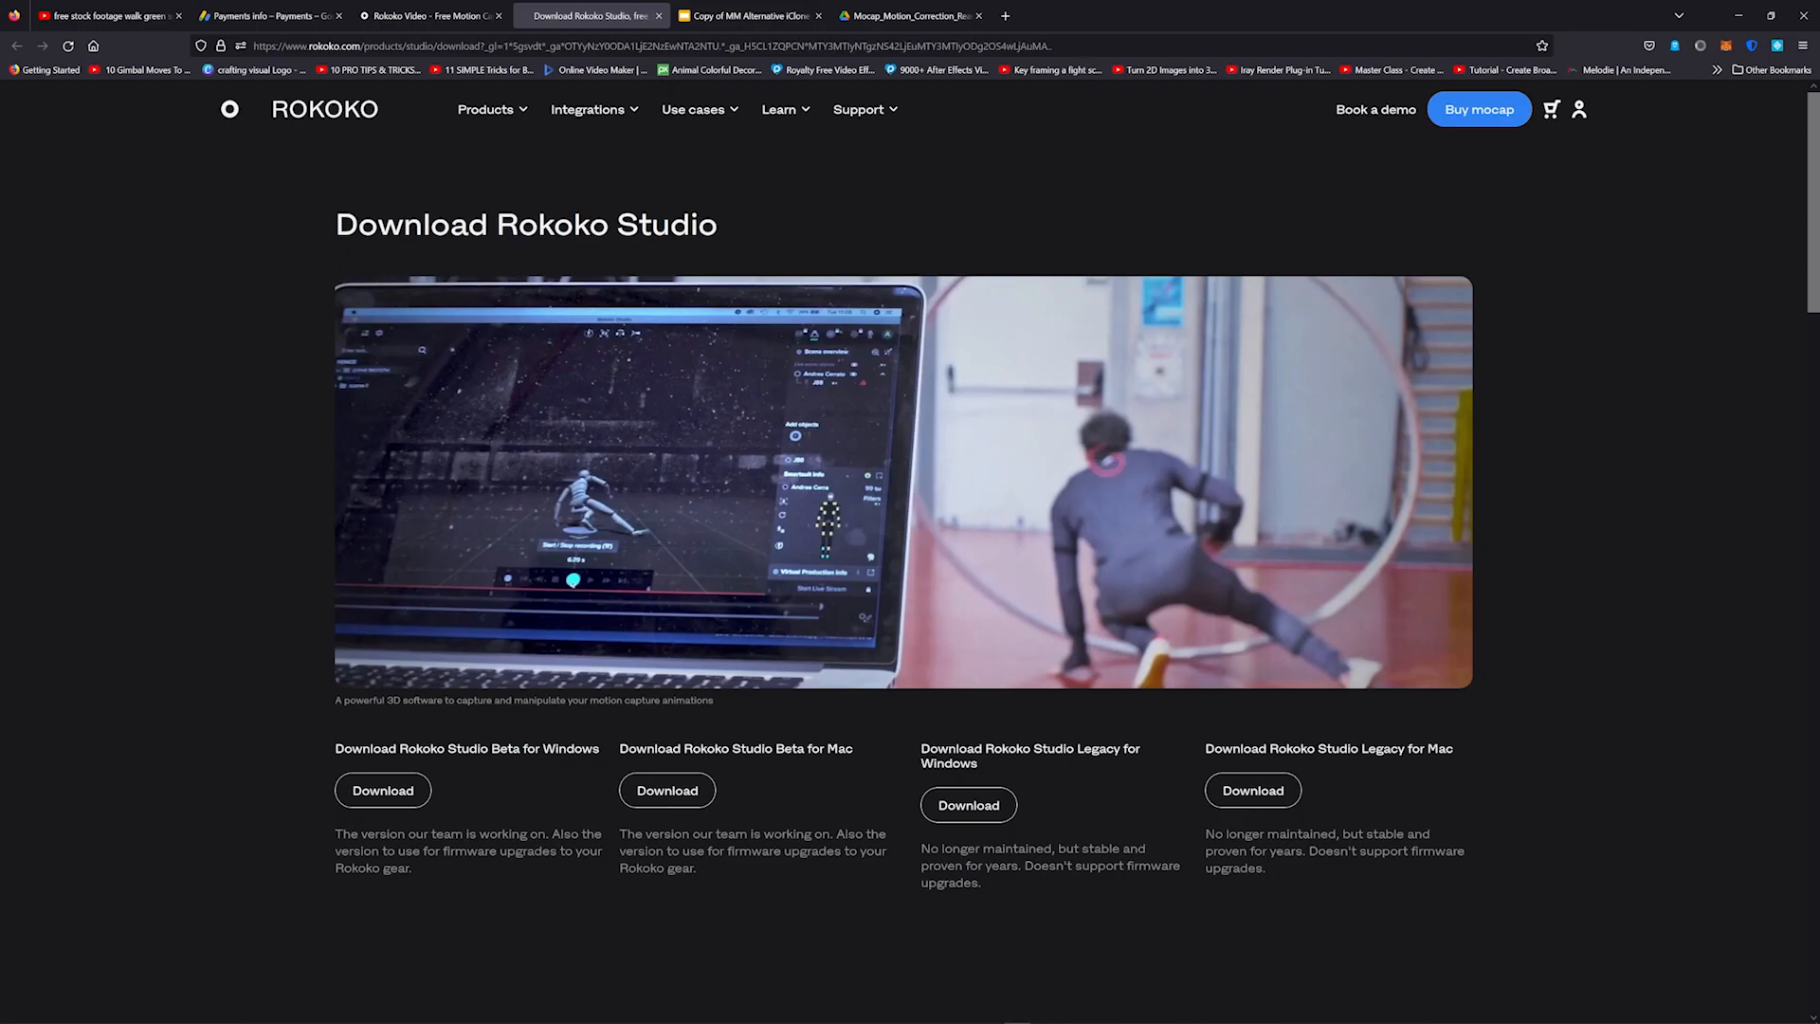
pyautogui.scroll(-3, 508, 663)
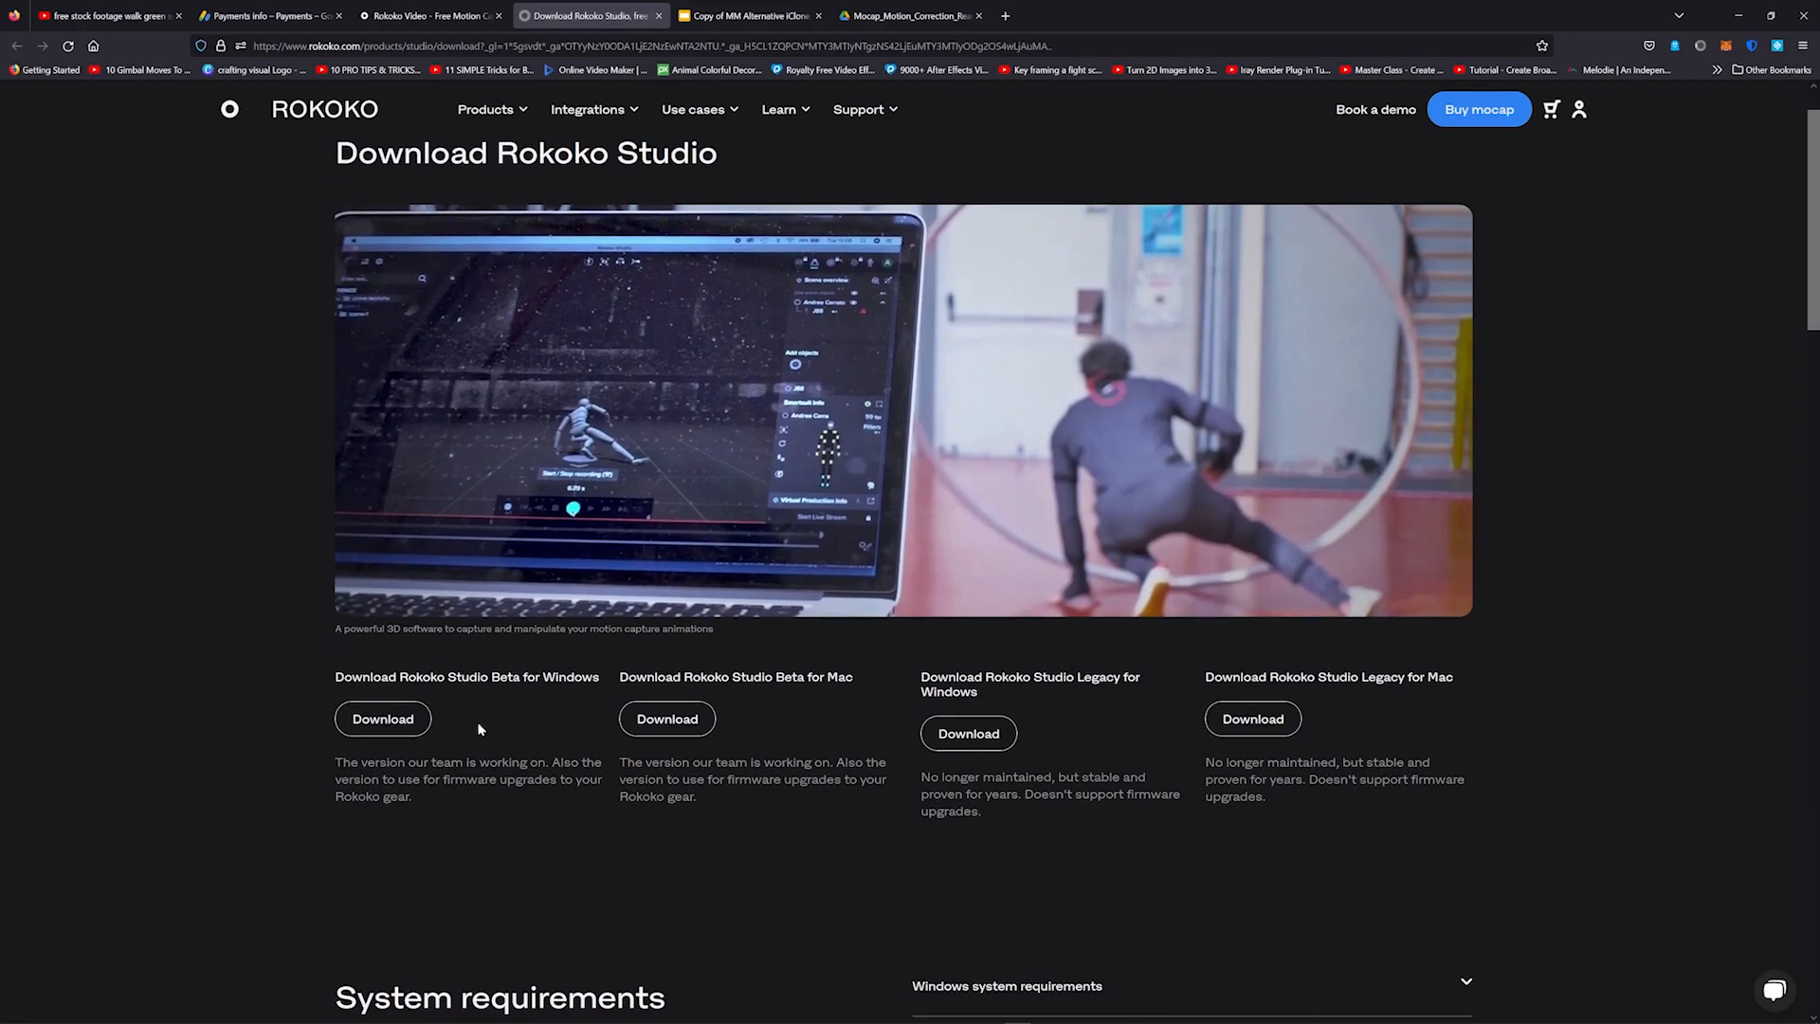
pyautogui.scroll(-2, 320, 735)
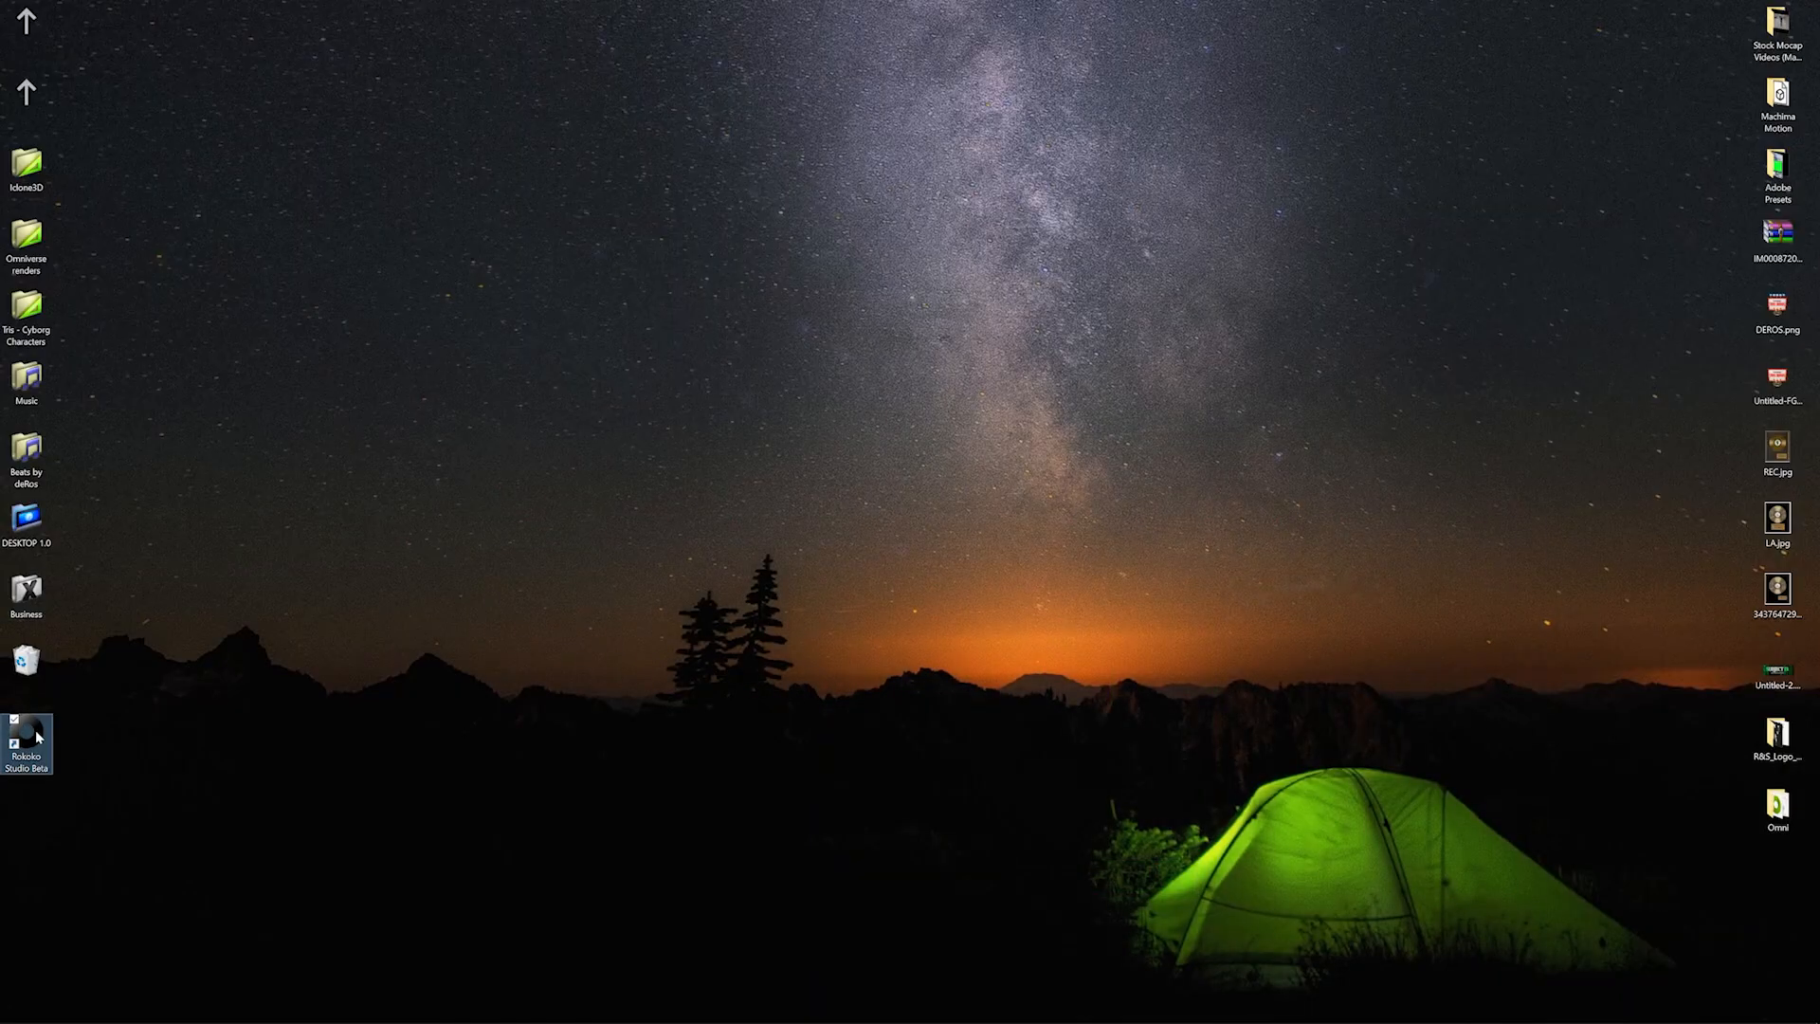
# Launch Rokoko Studio Beta and open the Test 1 scene from the Rokoko Video project.
pyautogui.doubleClick(29, 736)
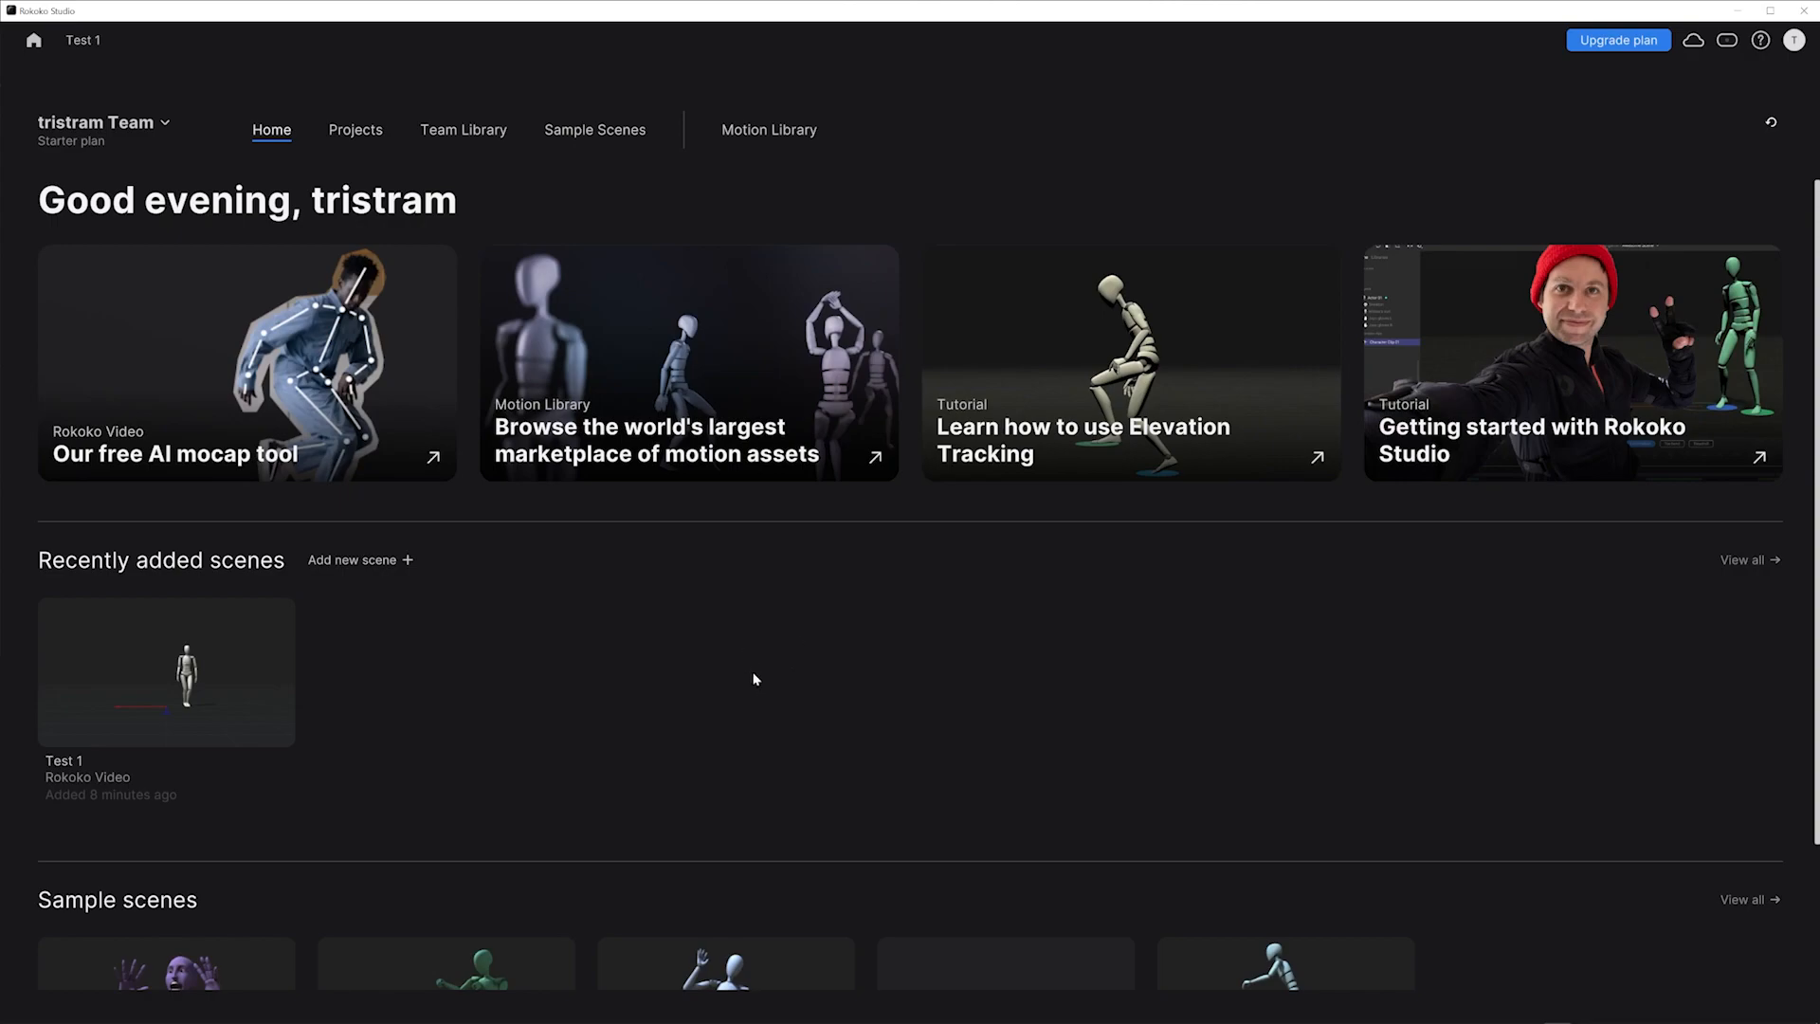
pyautogui.click(367, 137)
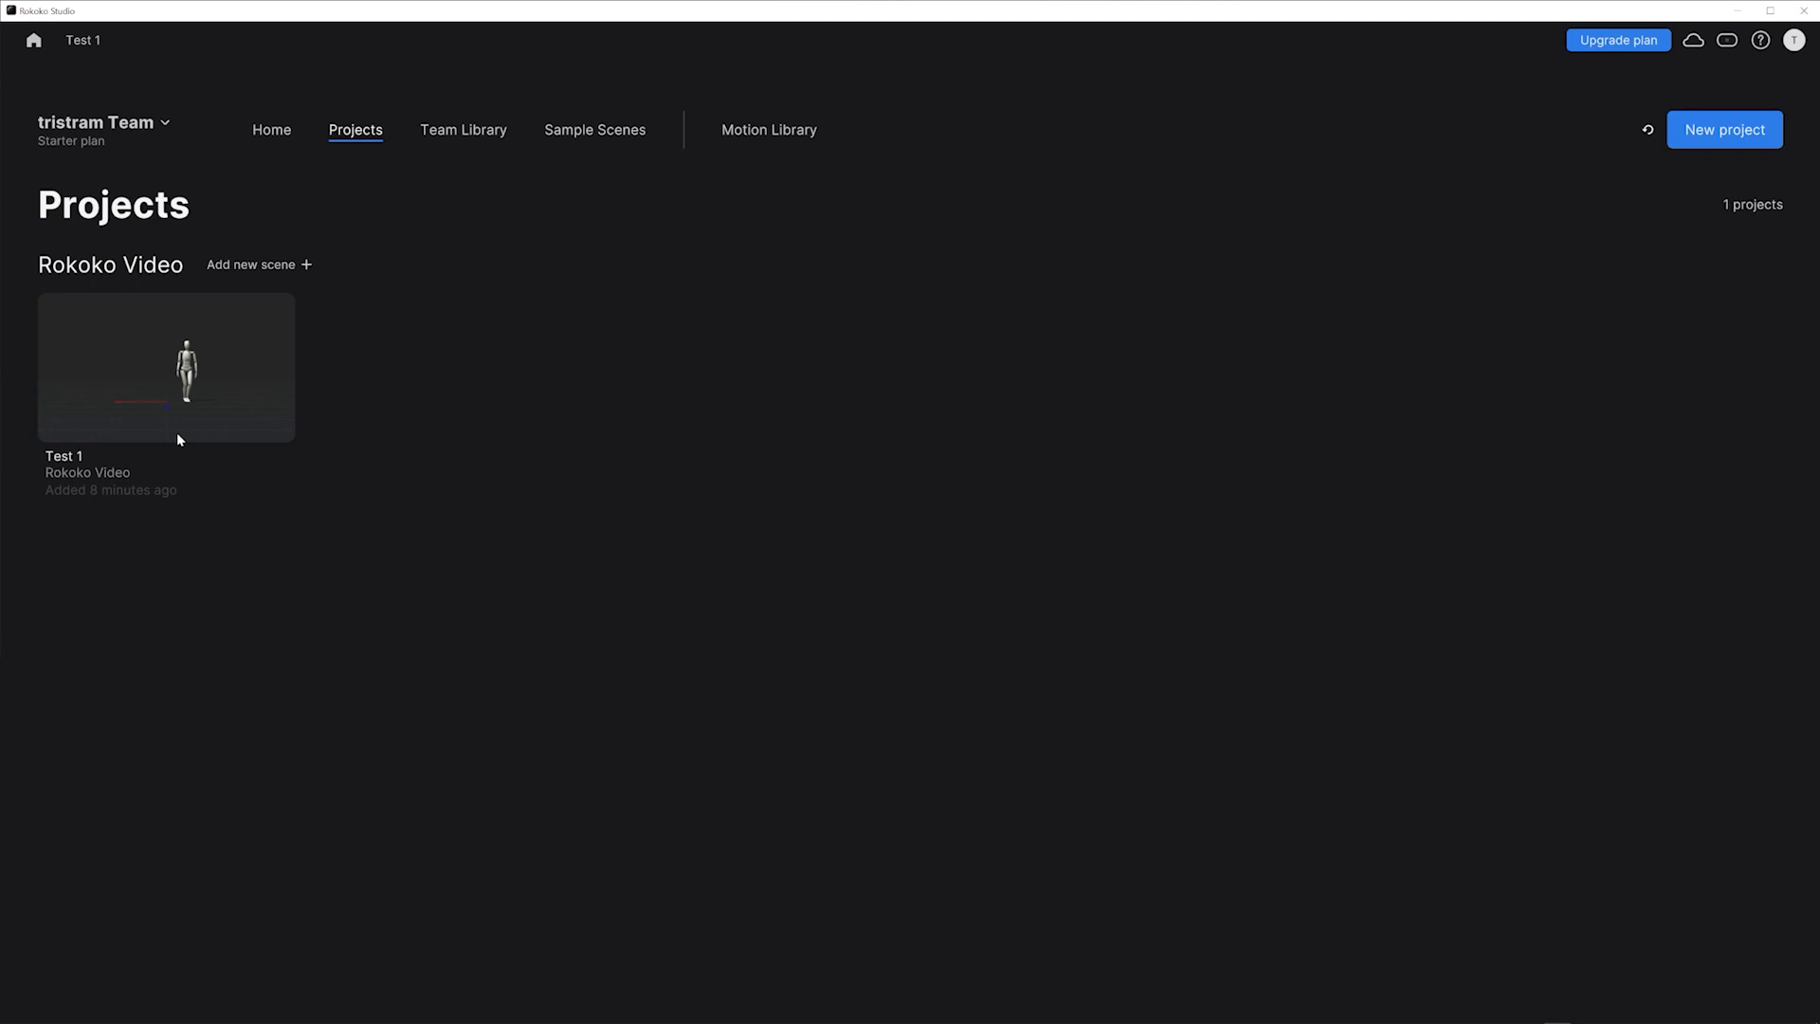
pyautogui.click(173, 359)
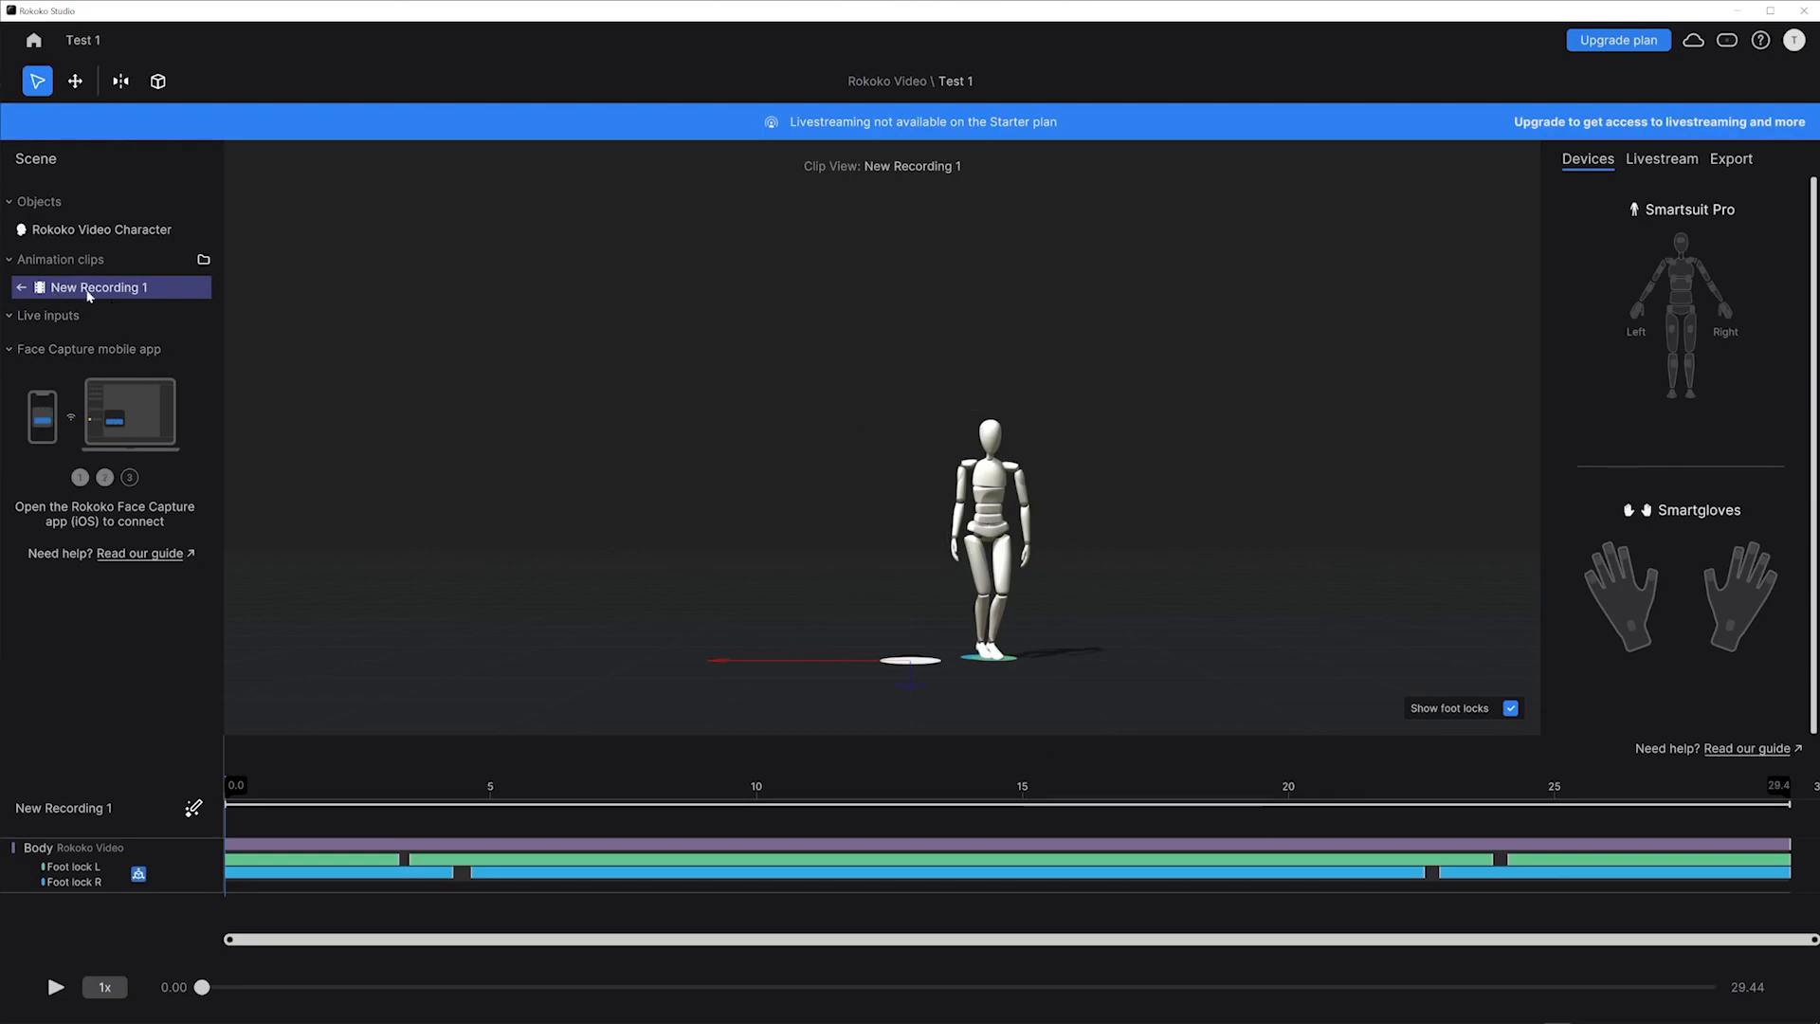
# Play back the New Recording 1 clip and scrub through it to examine the captured motion.
pyautogui.moveTo(84, 299)
pyautogui.press('space')
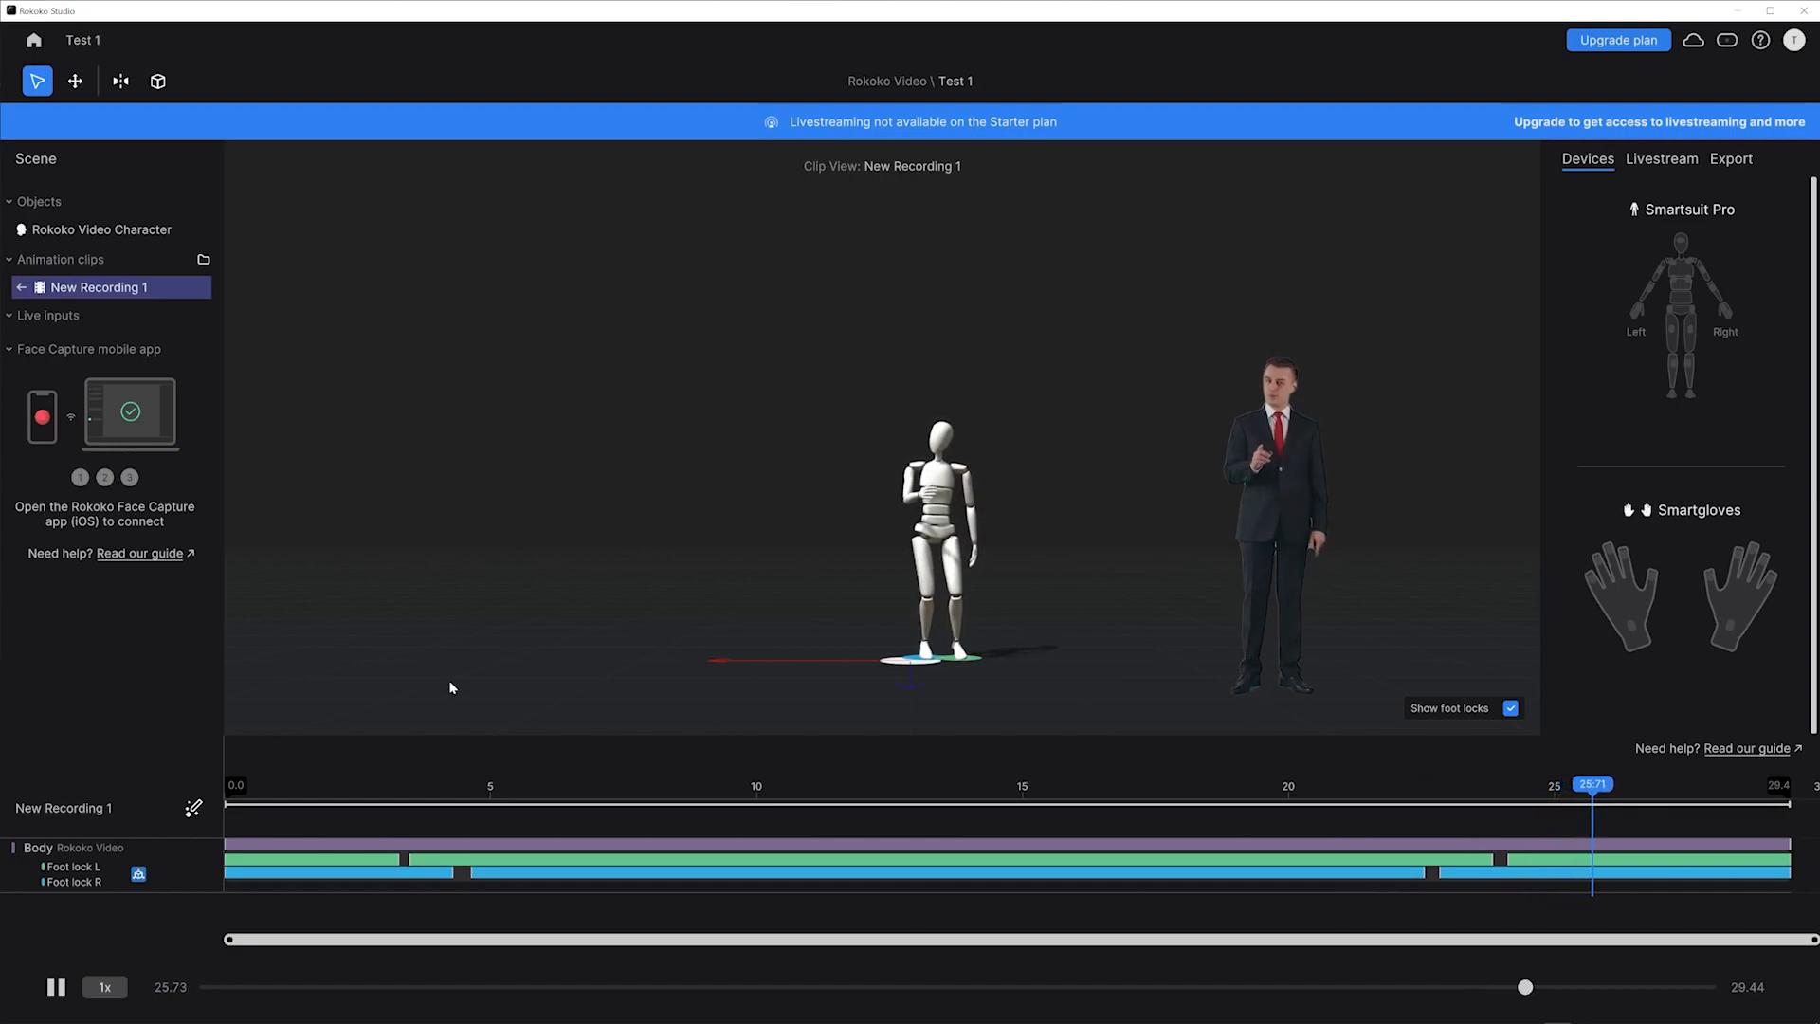
pyautogui.click(350, 798)
pyautogui.moveTo(306, 798); pyautogui.dragTo(3, 850)
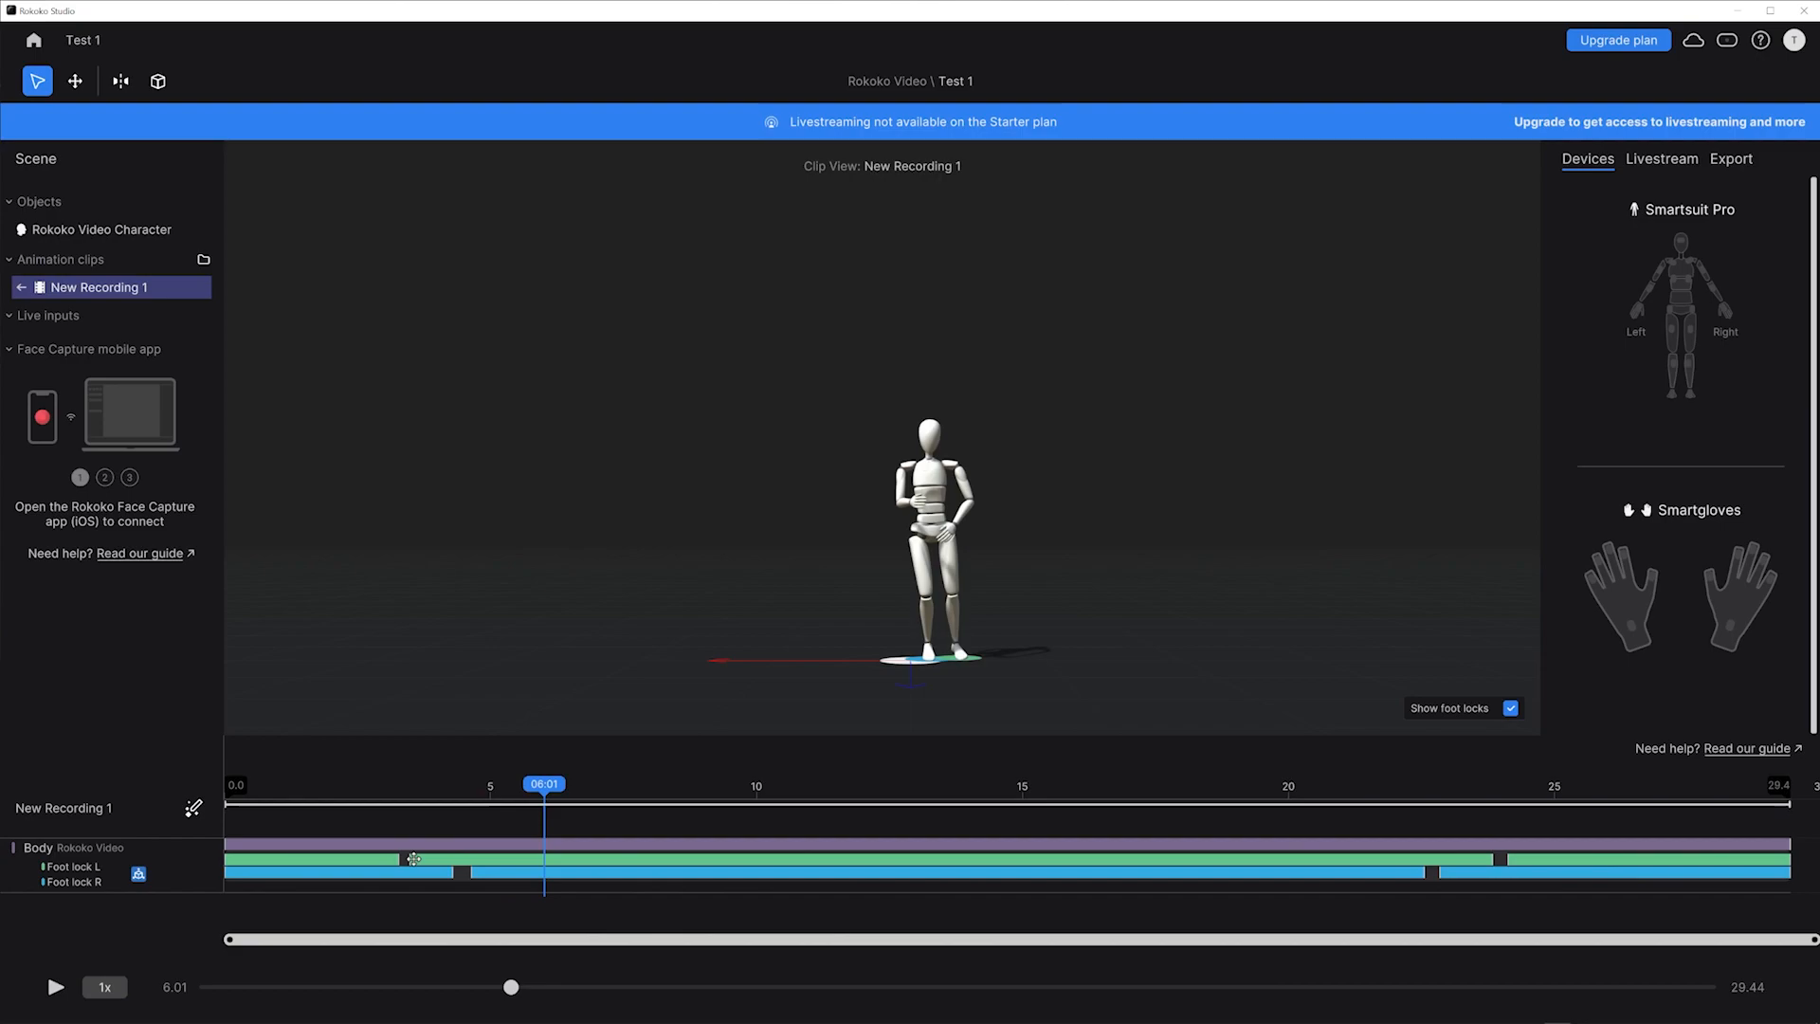
# Move the start of the second left foot lock segment to about 5.9 seconds and replay that section.
pyautogui.moveTo(413, 858); pyautogui.dragTo(536, 851)
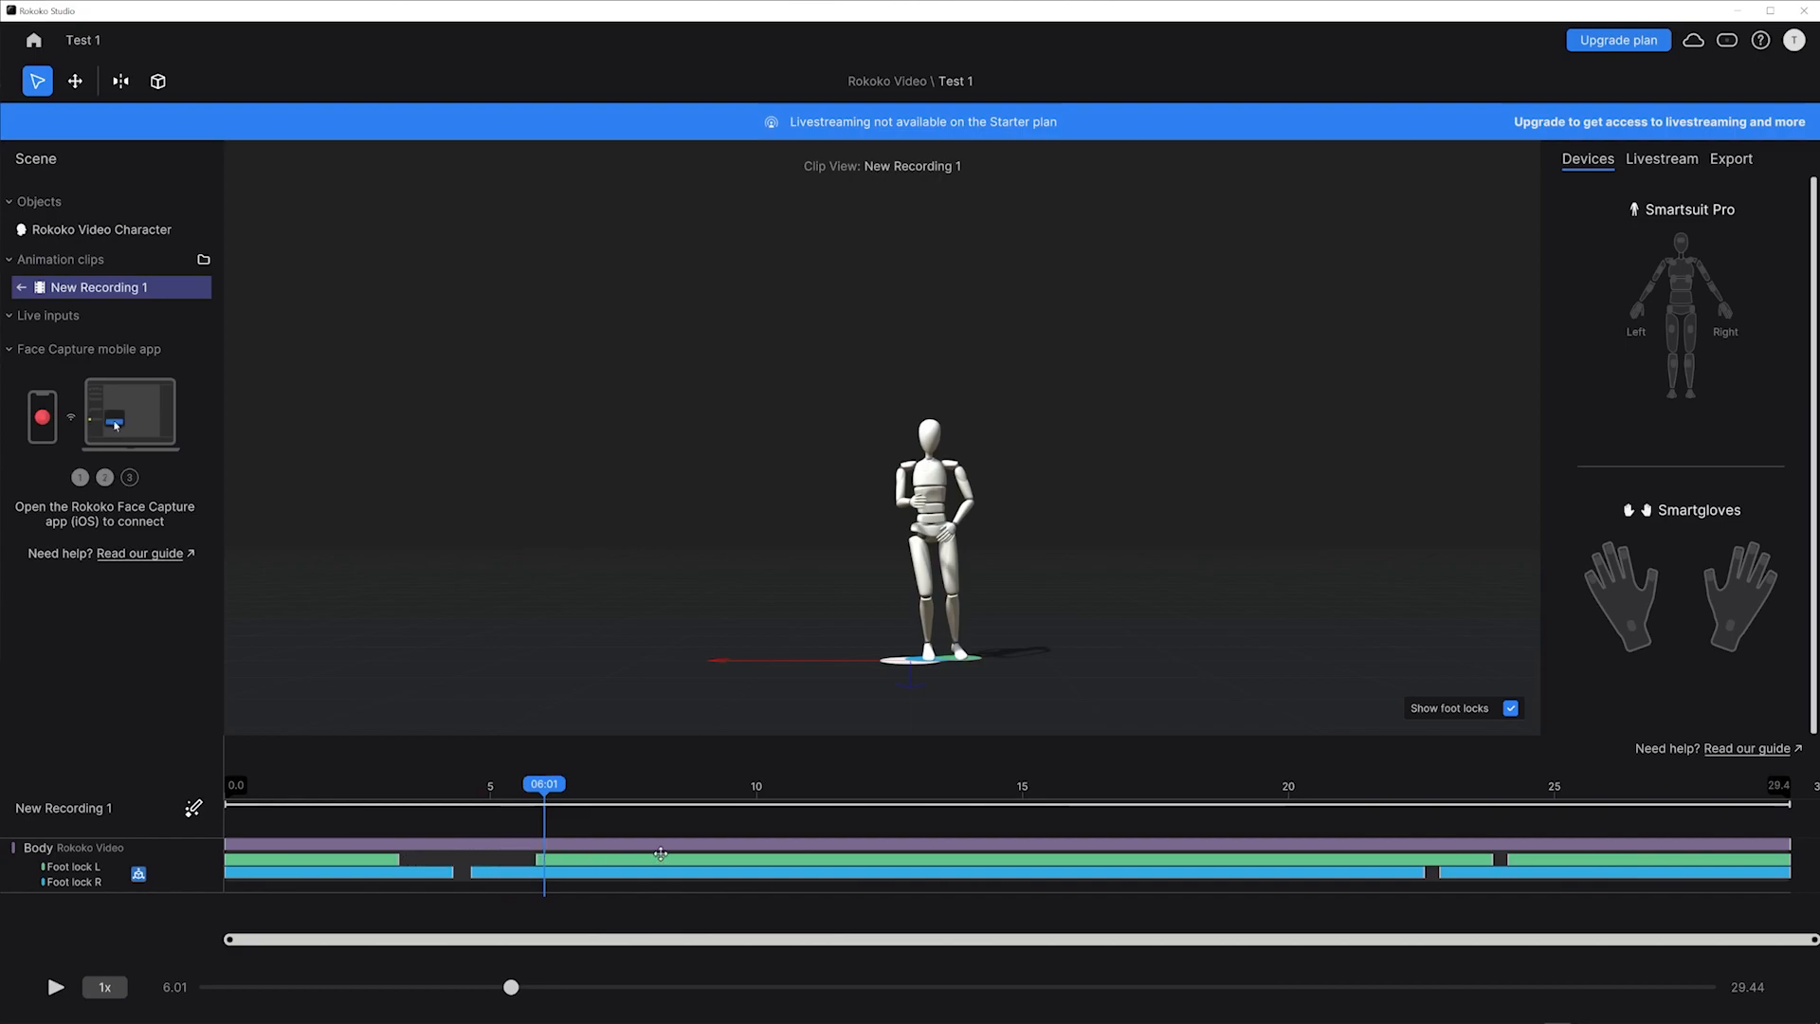
pyautogui.moveTo(332, 795); pyautogui.dragTo(312, 799)
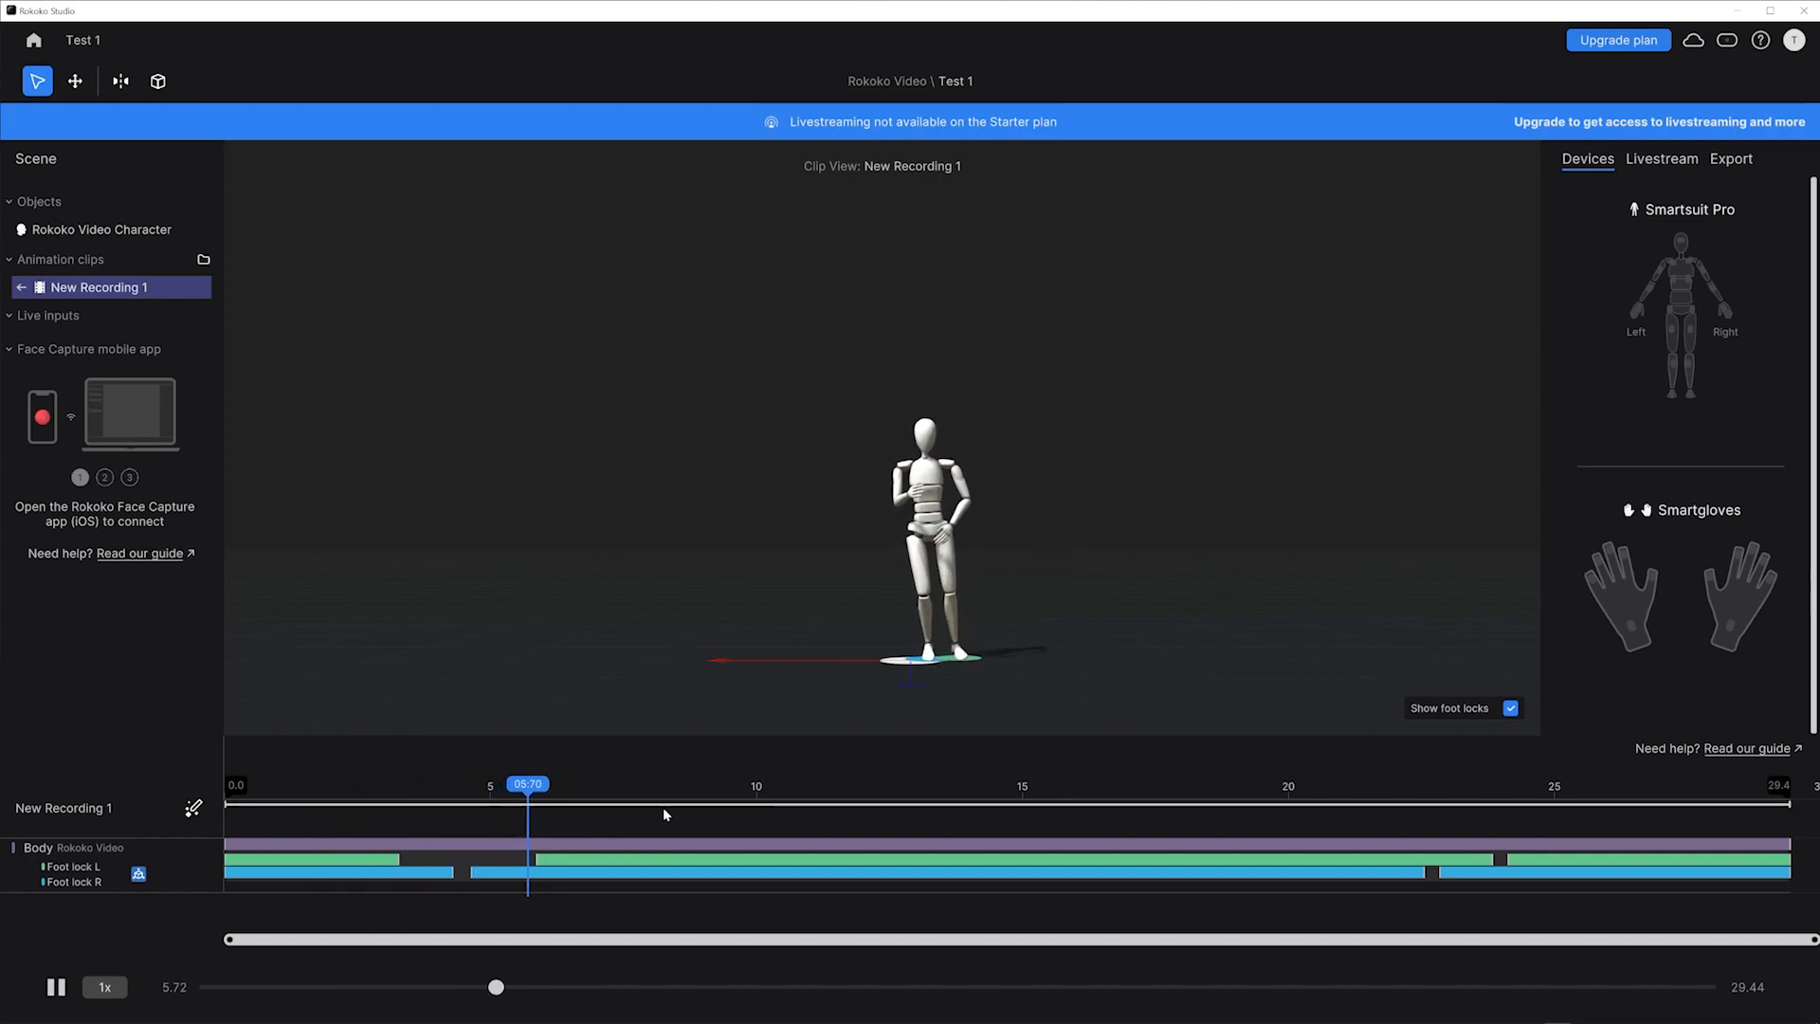
pyautogui.press('space')
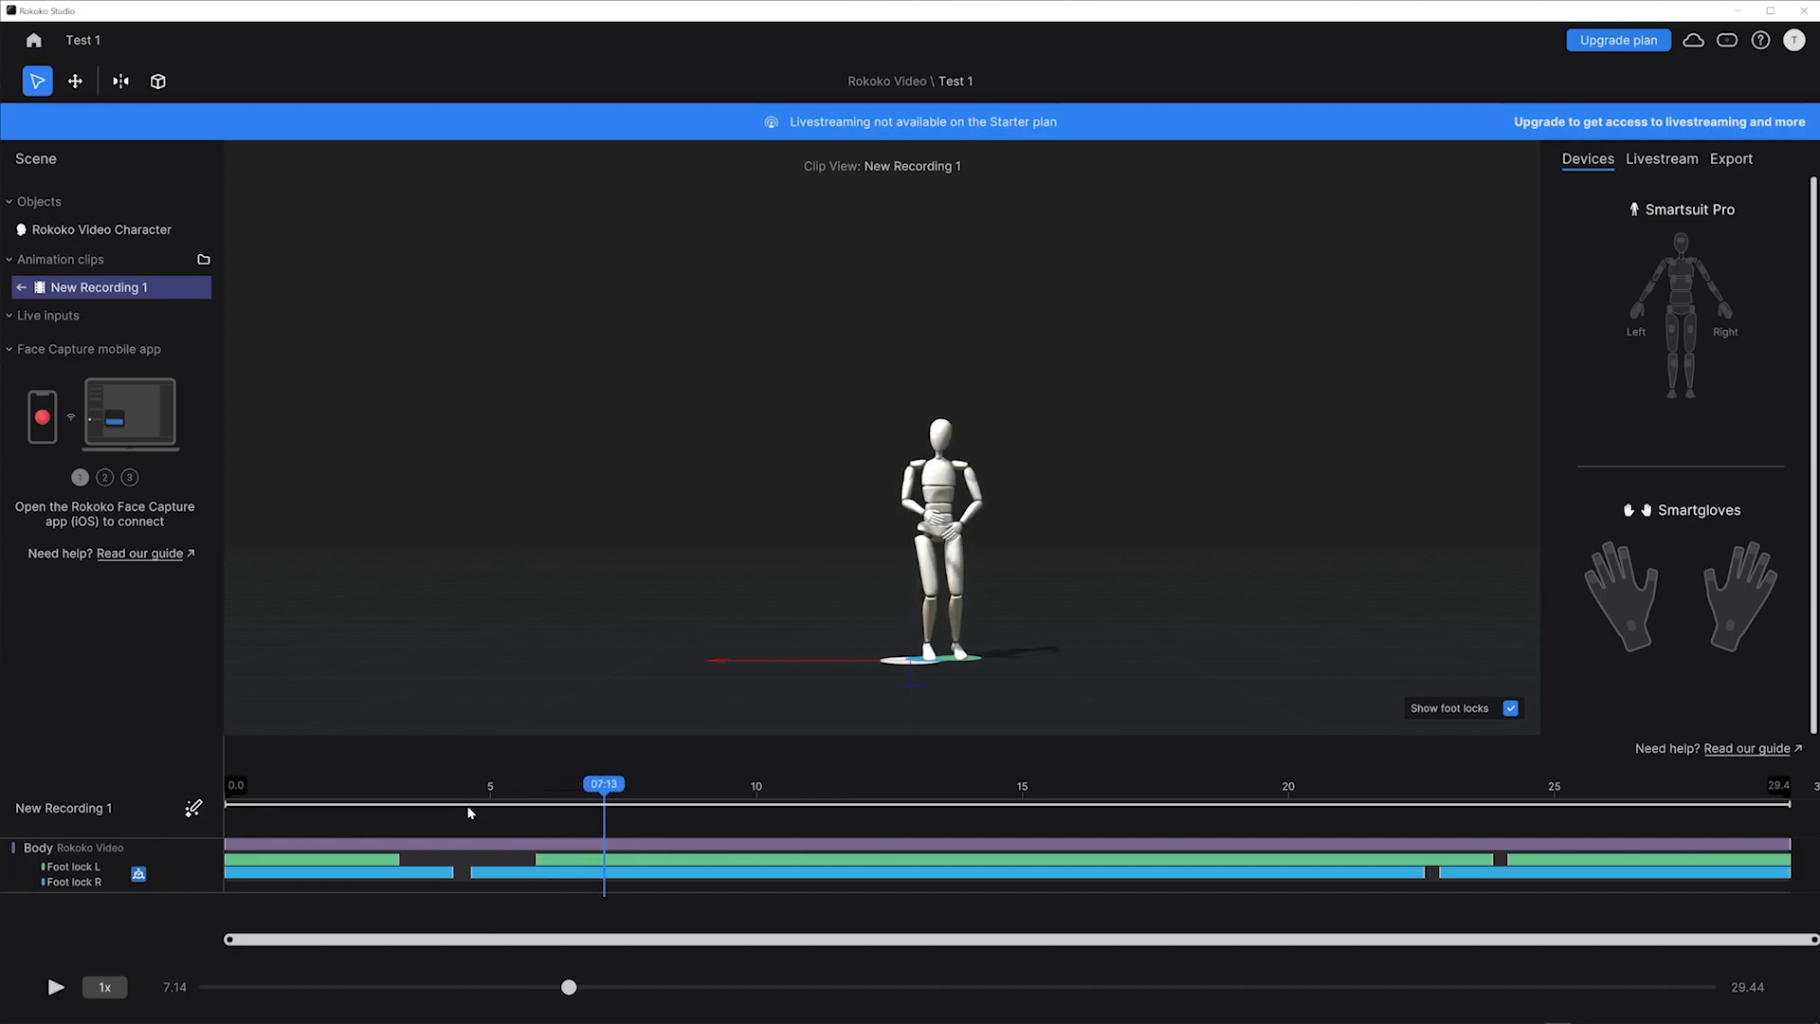
pyautogui.click(411, 804)
pyautogui.press('space')
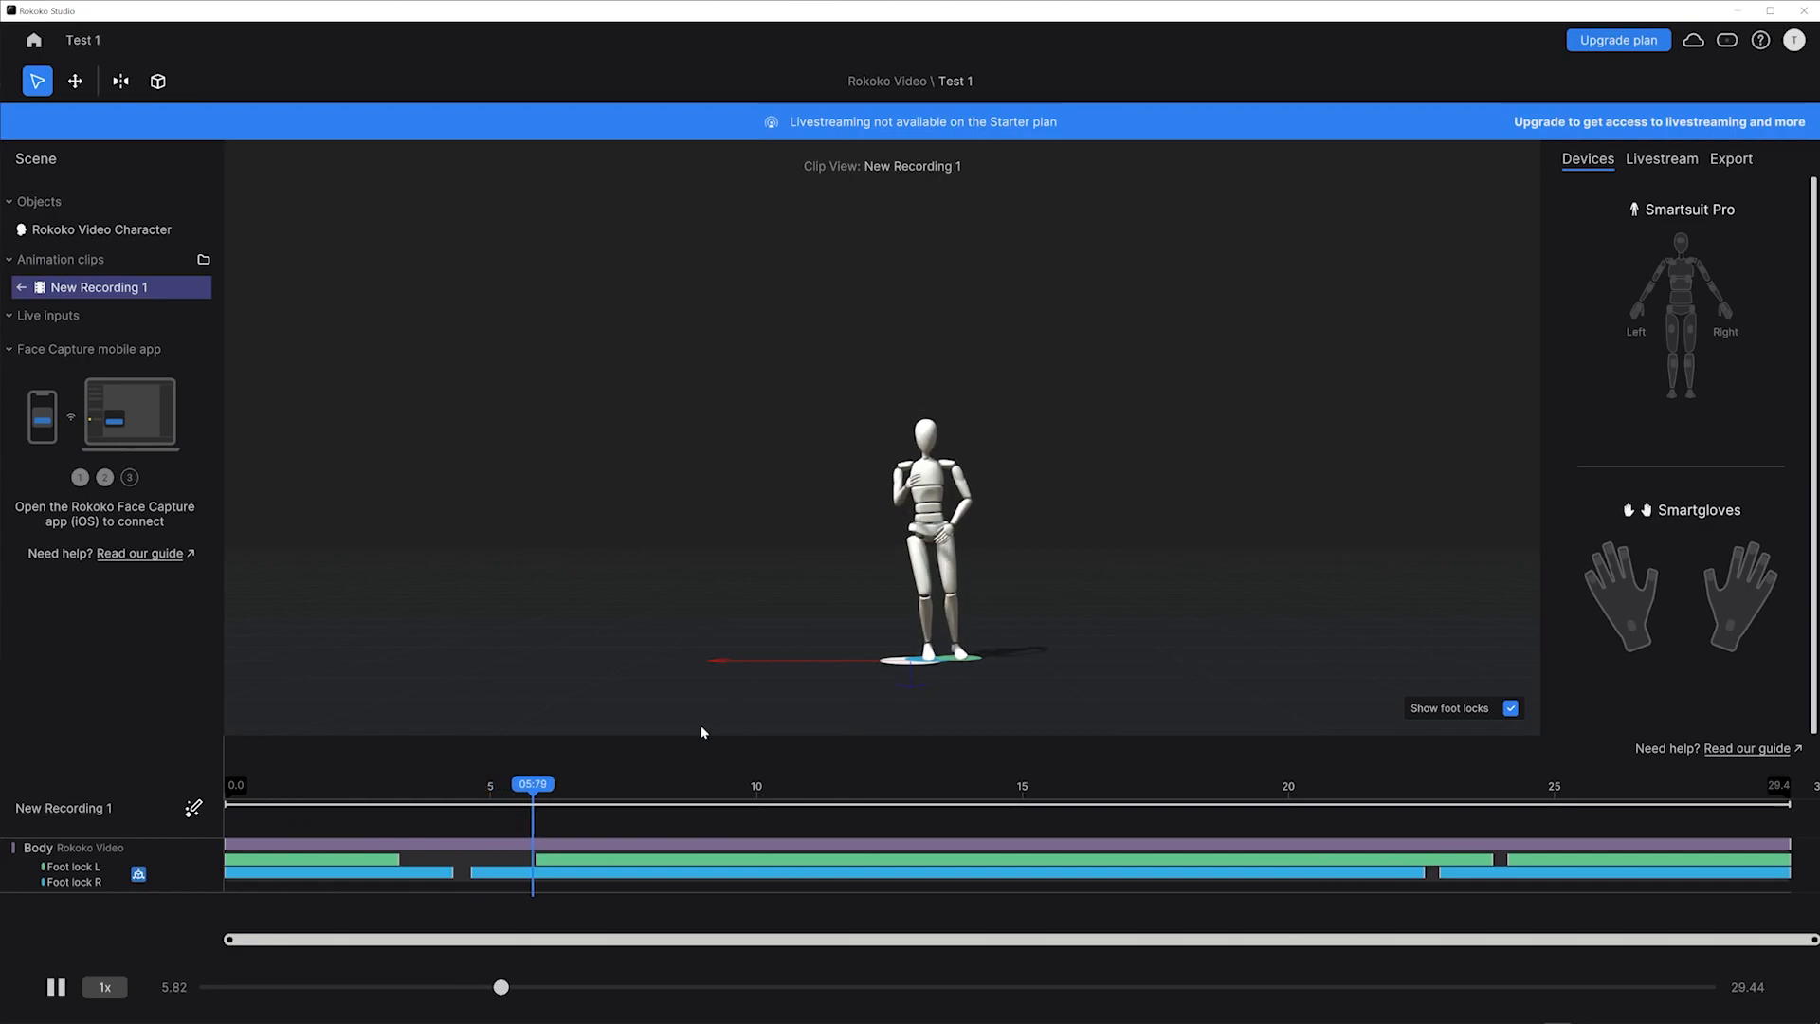
pyautogui.press('space')
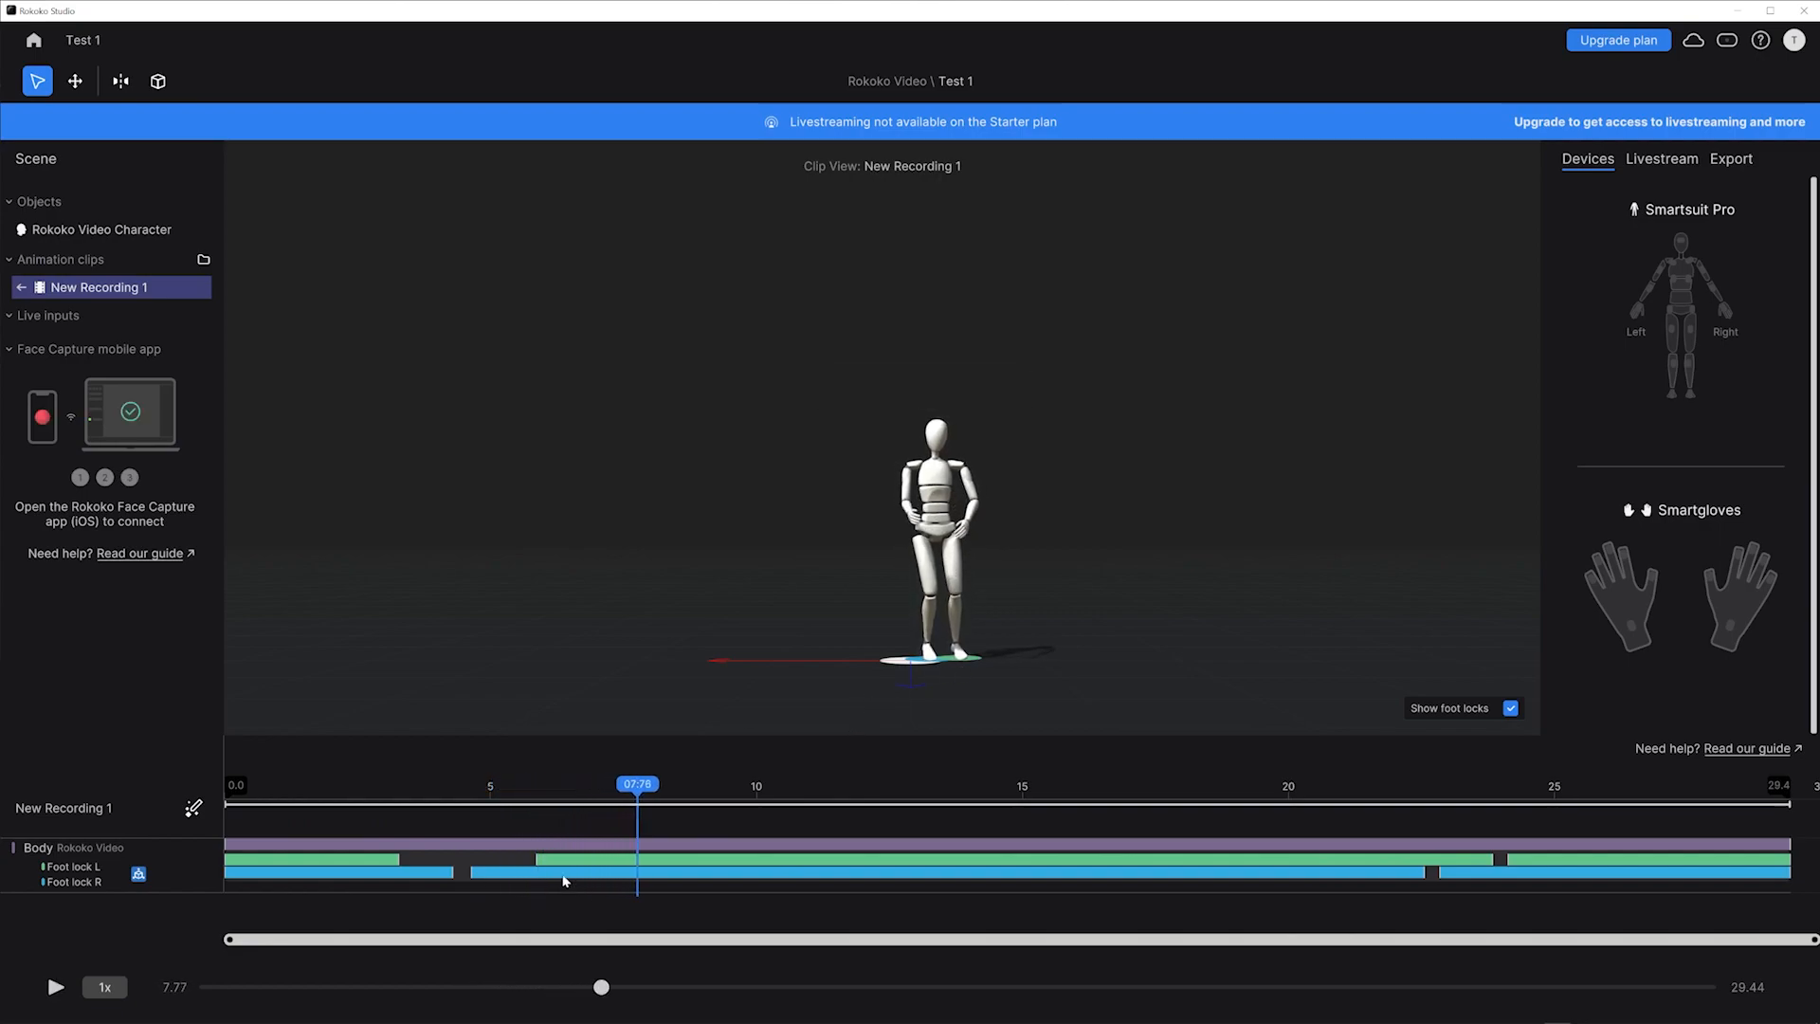
# Extend the second left foot lock segment back to start at about 3.6 seconds and replay the motion.
pyautogui.moveTo(536, 859); pyautogui.dragTo(468, 859)
pyautogui.moveTo(362, 782); pyautogui.dragTo(416, 771)
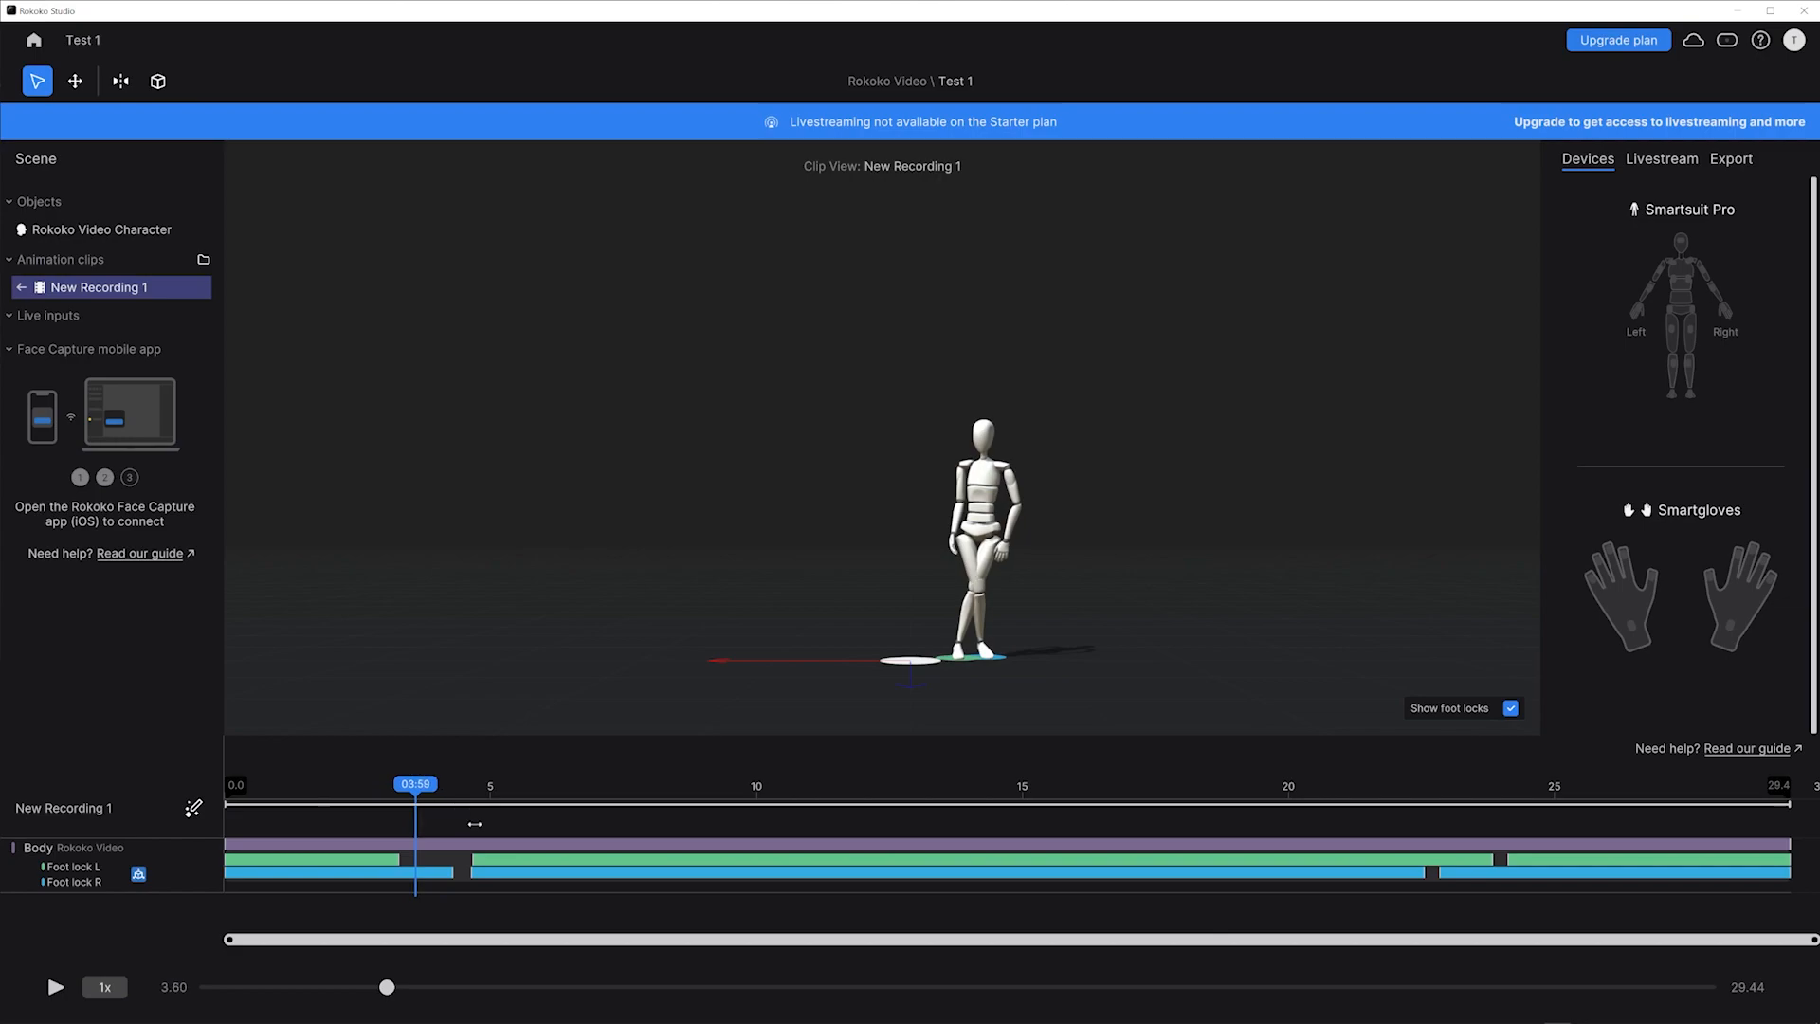
pyautogui.moveTo(471, 859); pyautogui.dragTo(411, 869)
pyautogui.click(378, 783)
pyautogui.press('space')
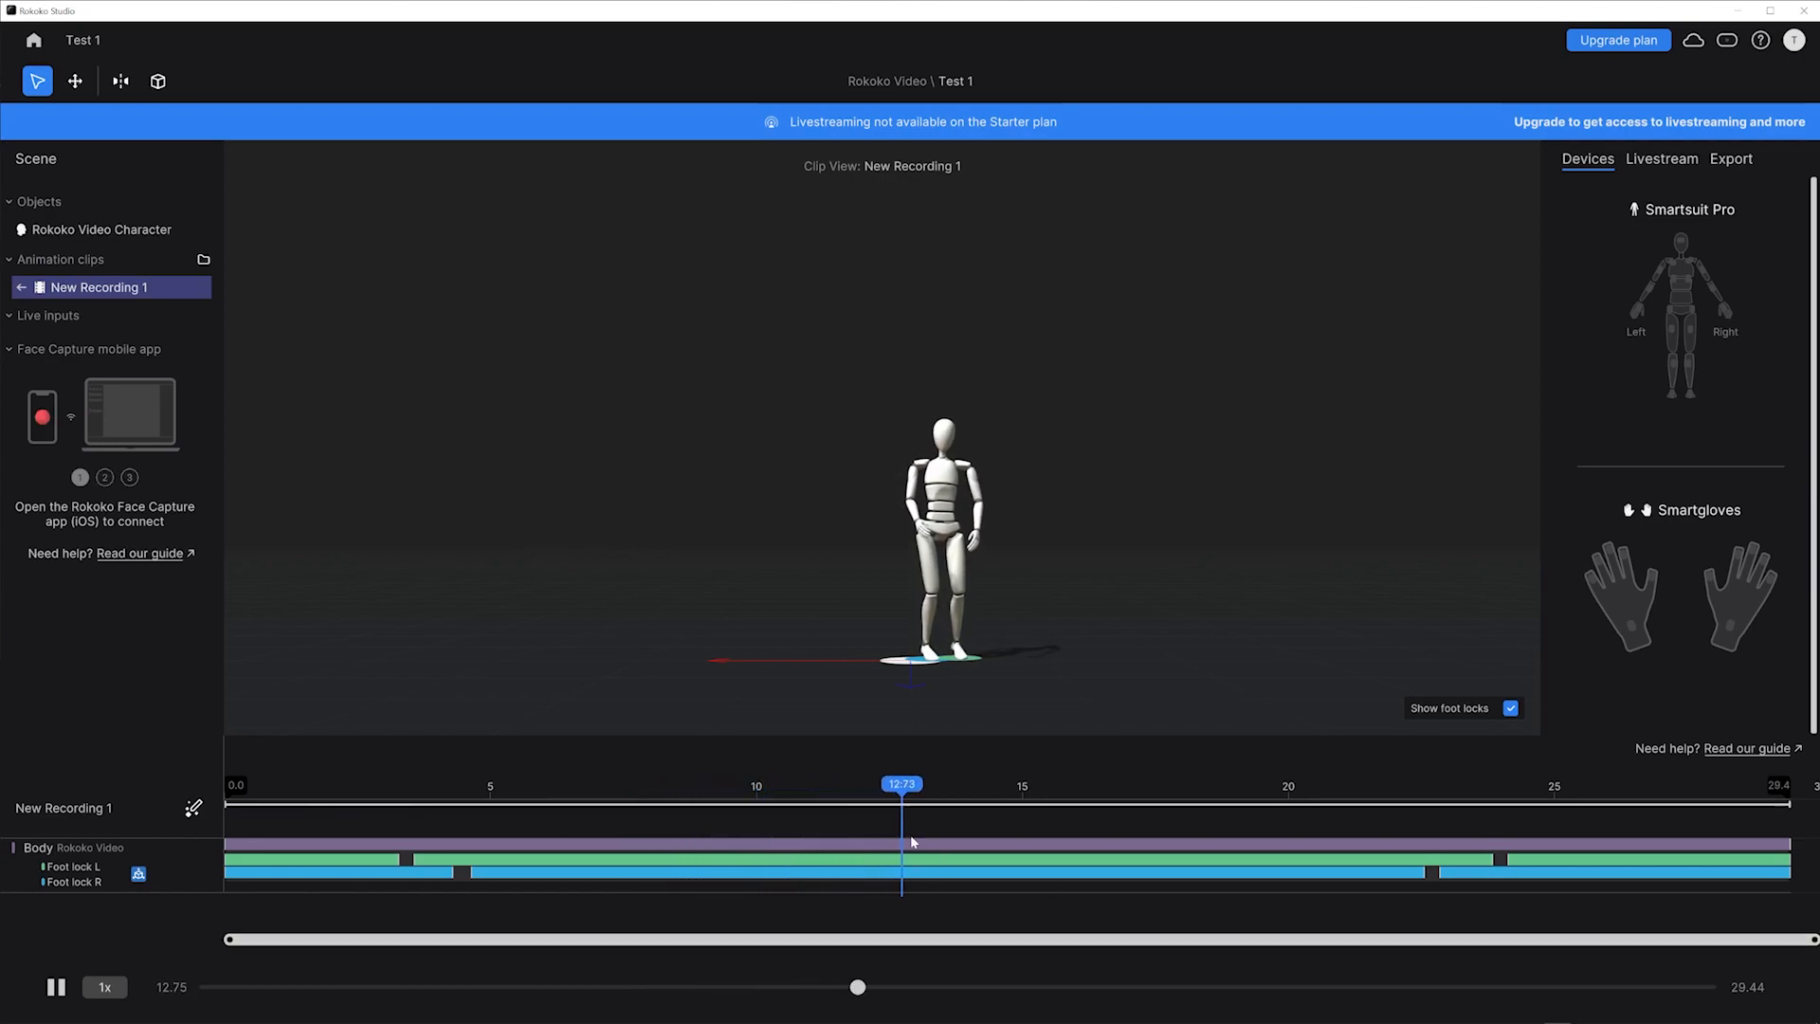
pyautogui.press('space')
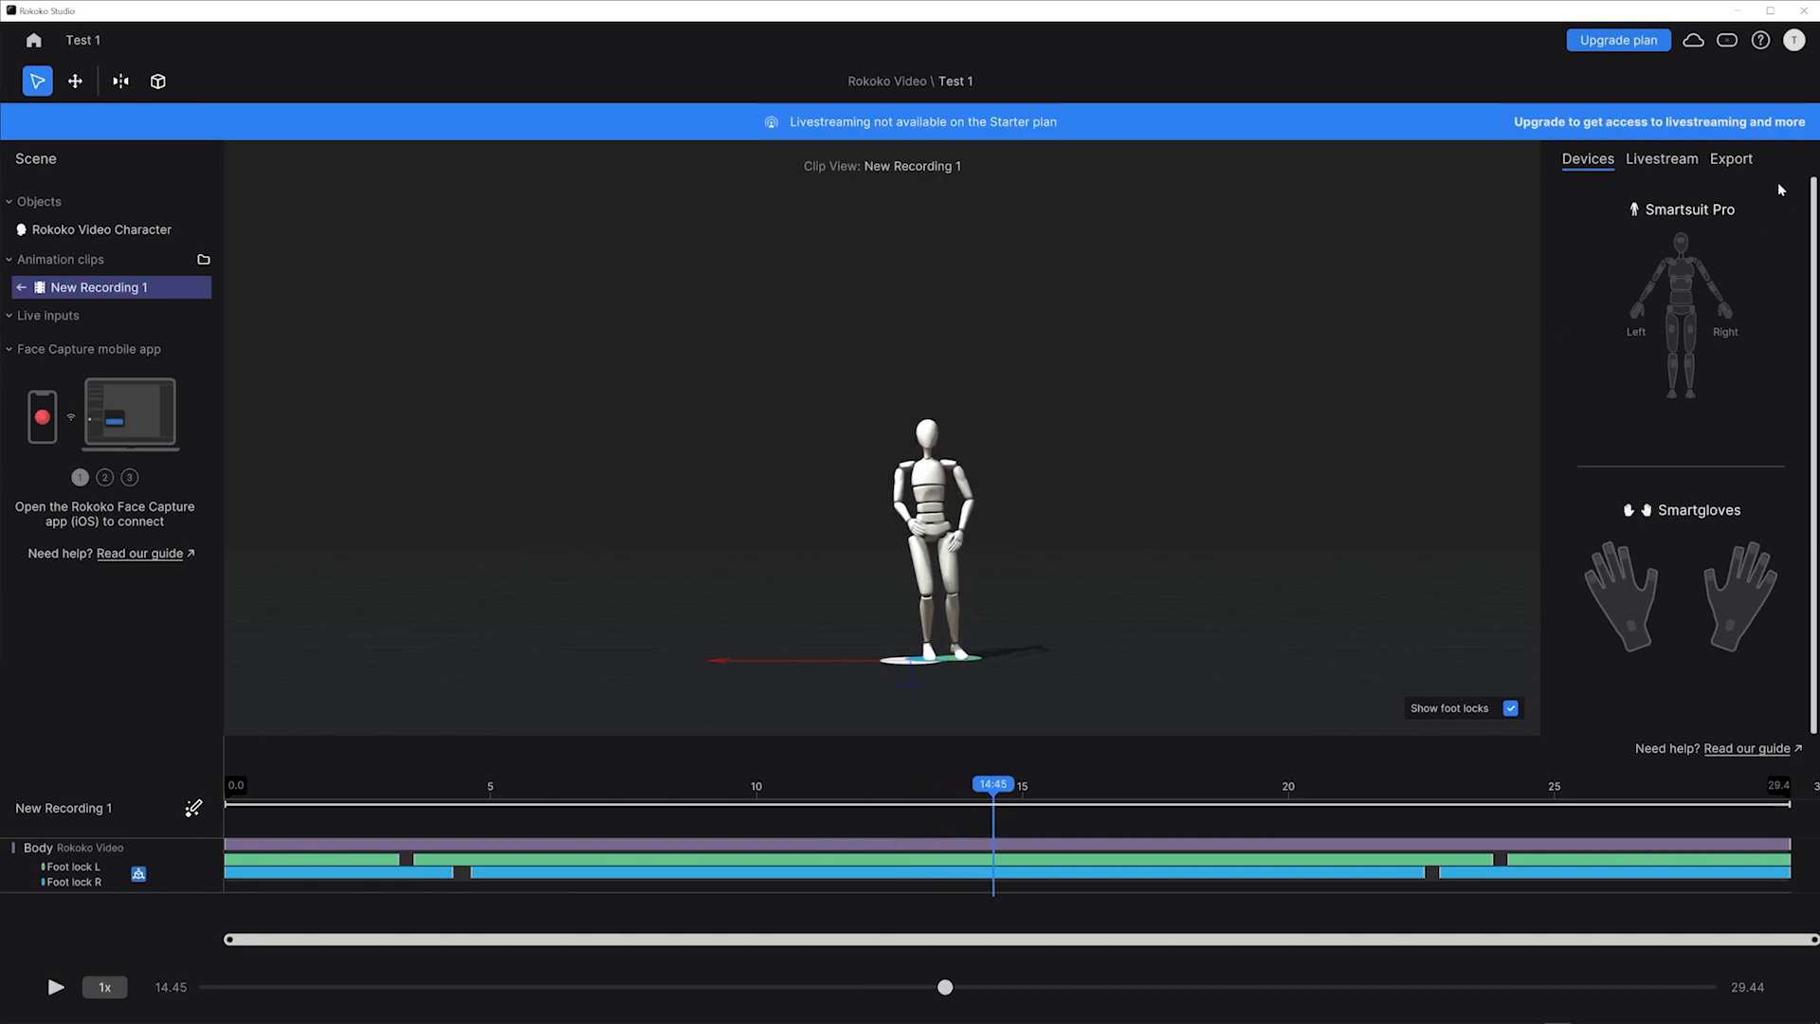
# Export the New Recording 1 clip as a binary FBX with the HumanIK skeleton preset at 60 fps.
pyautogui.click(1733, 160)
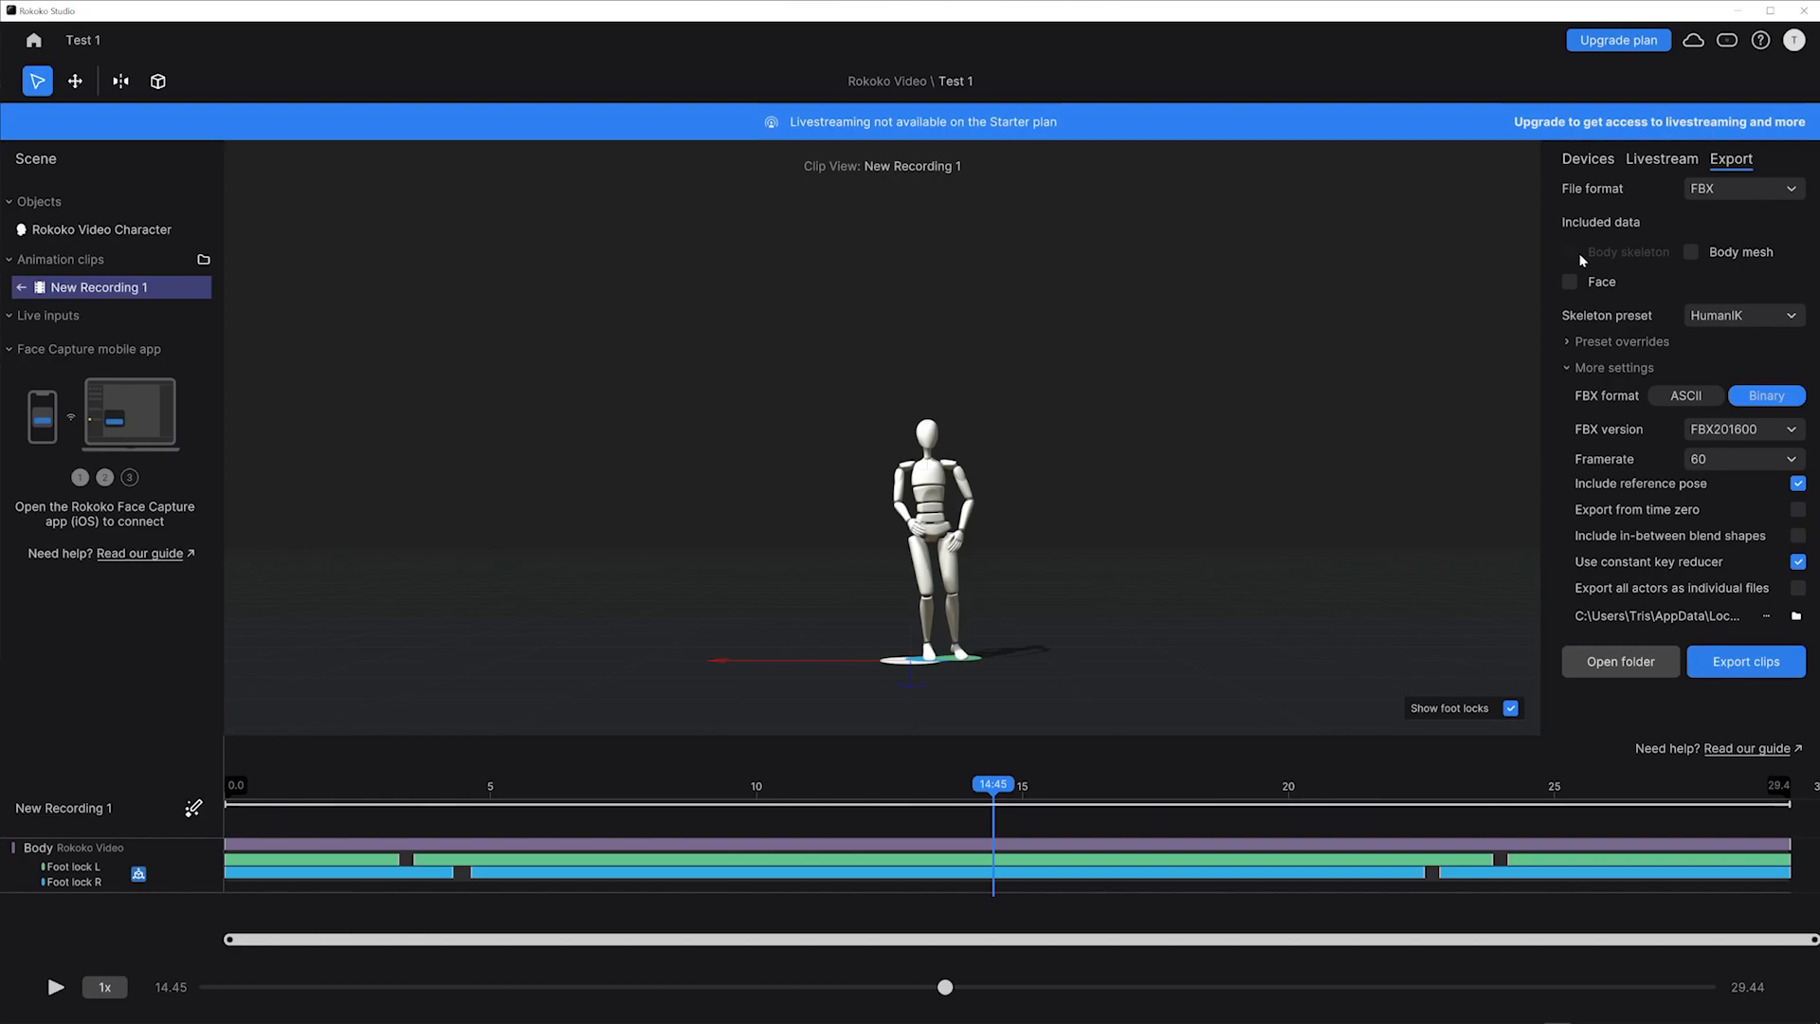
pyautogui.click(1692, 252)
pyautogui.click(1693, 252)
pyautogui.click(1718, 663)
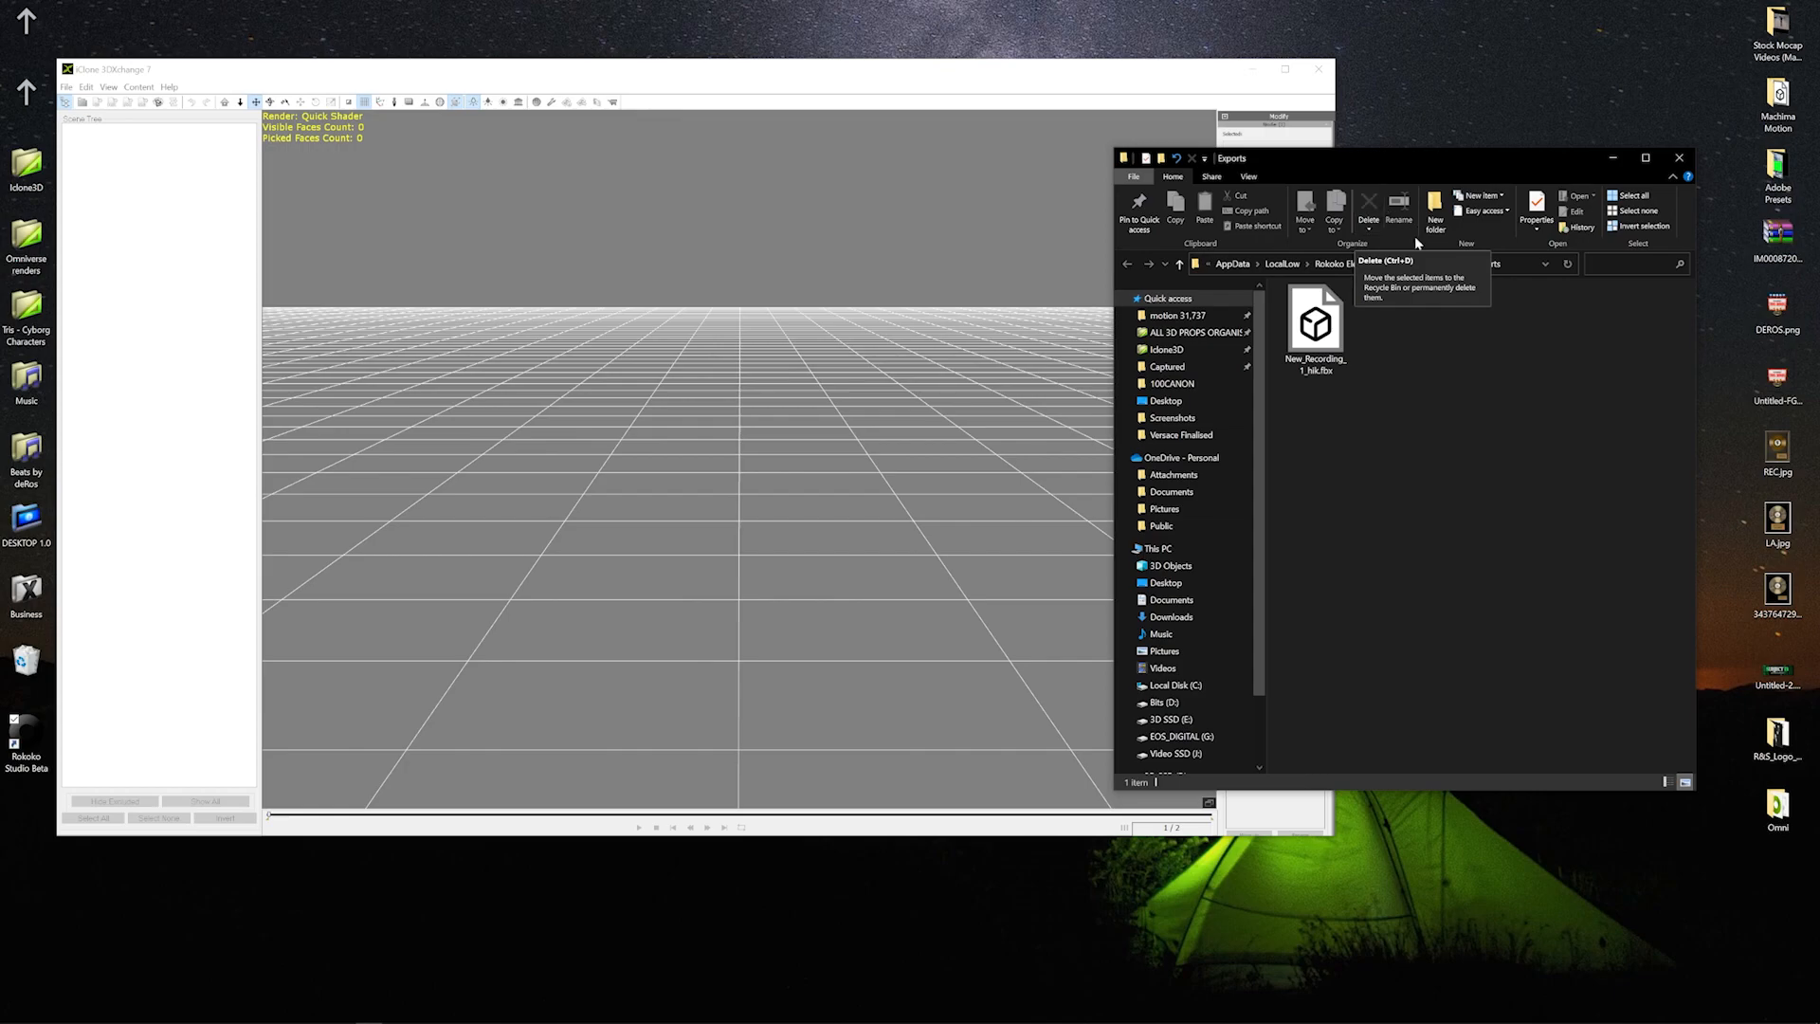
# Switch to iClone 3DXchange, import New_Recording_1_hik.fbx from the Exports folder and preview its motion.
pyautogui.moveTo(1317, 327); pyautogui.dragTo(810, 453)
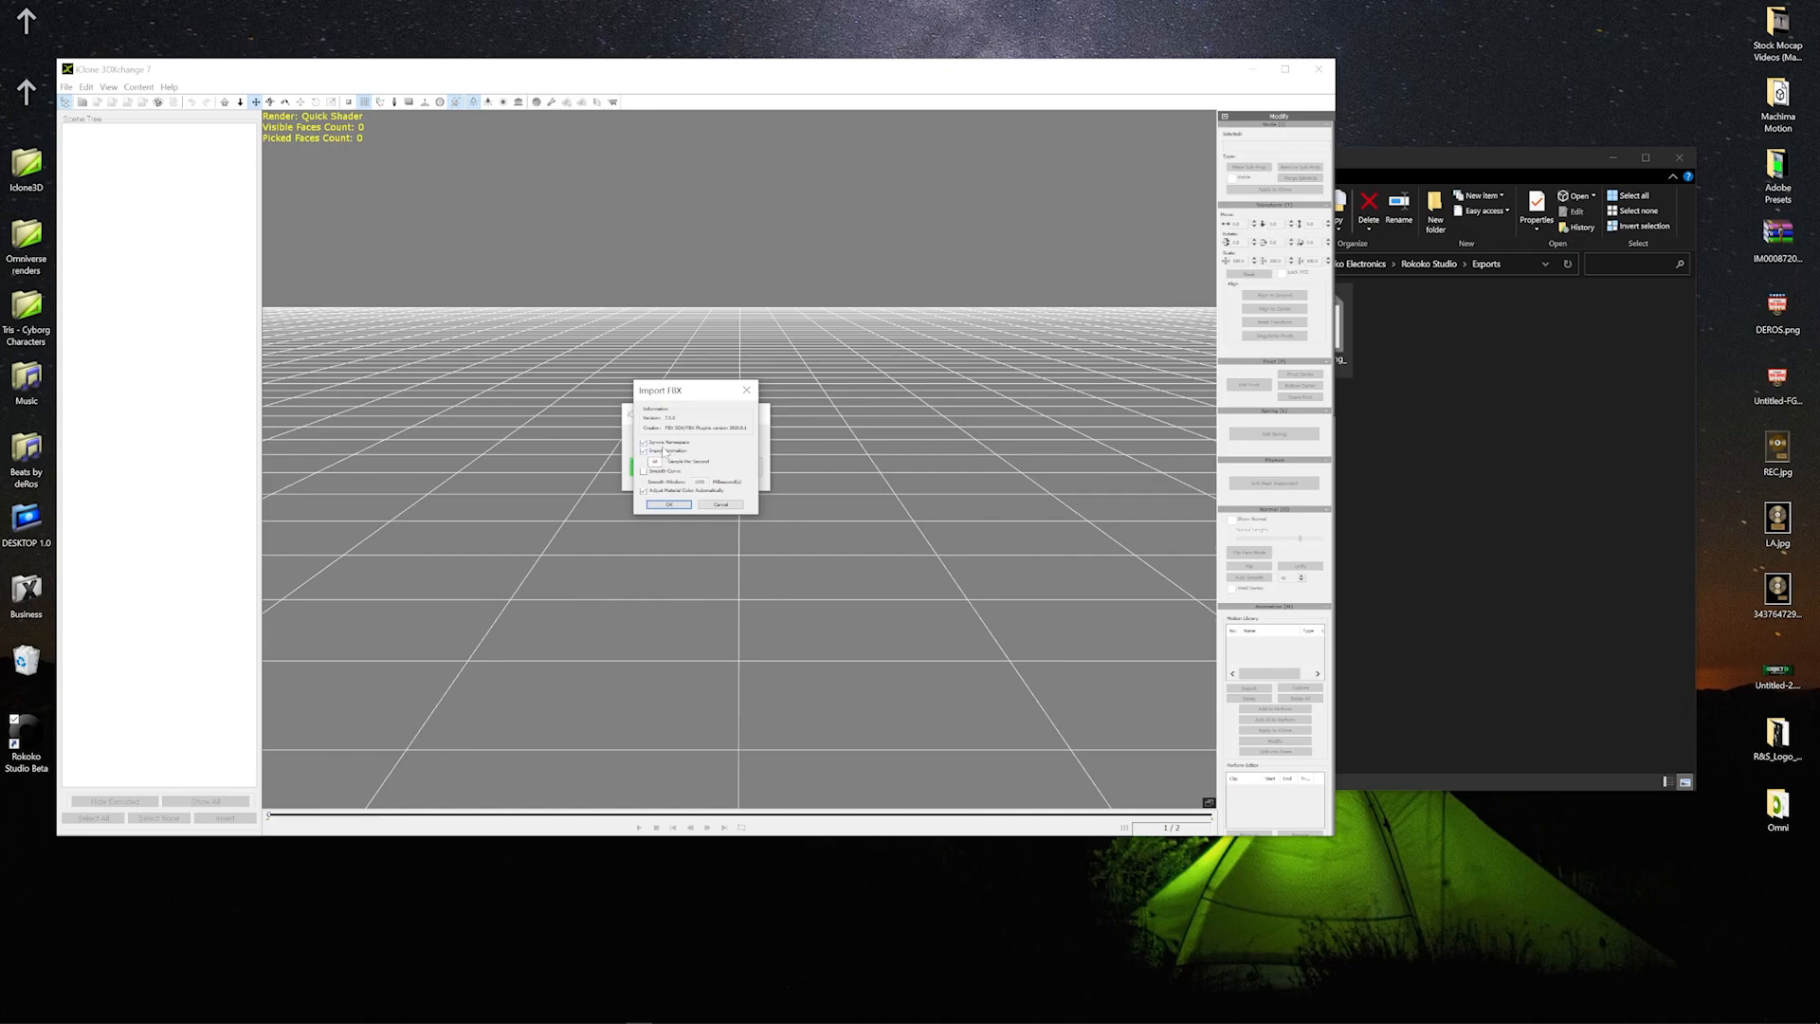
pyautogui.click(667, 504)
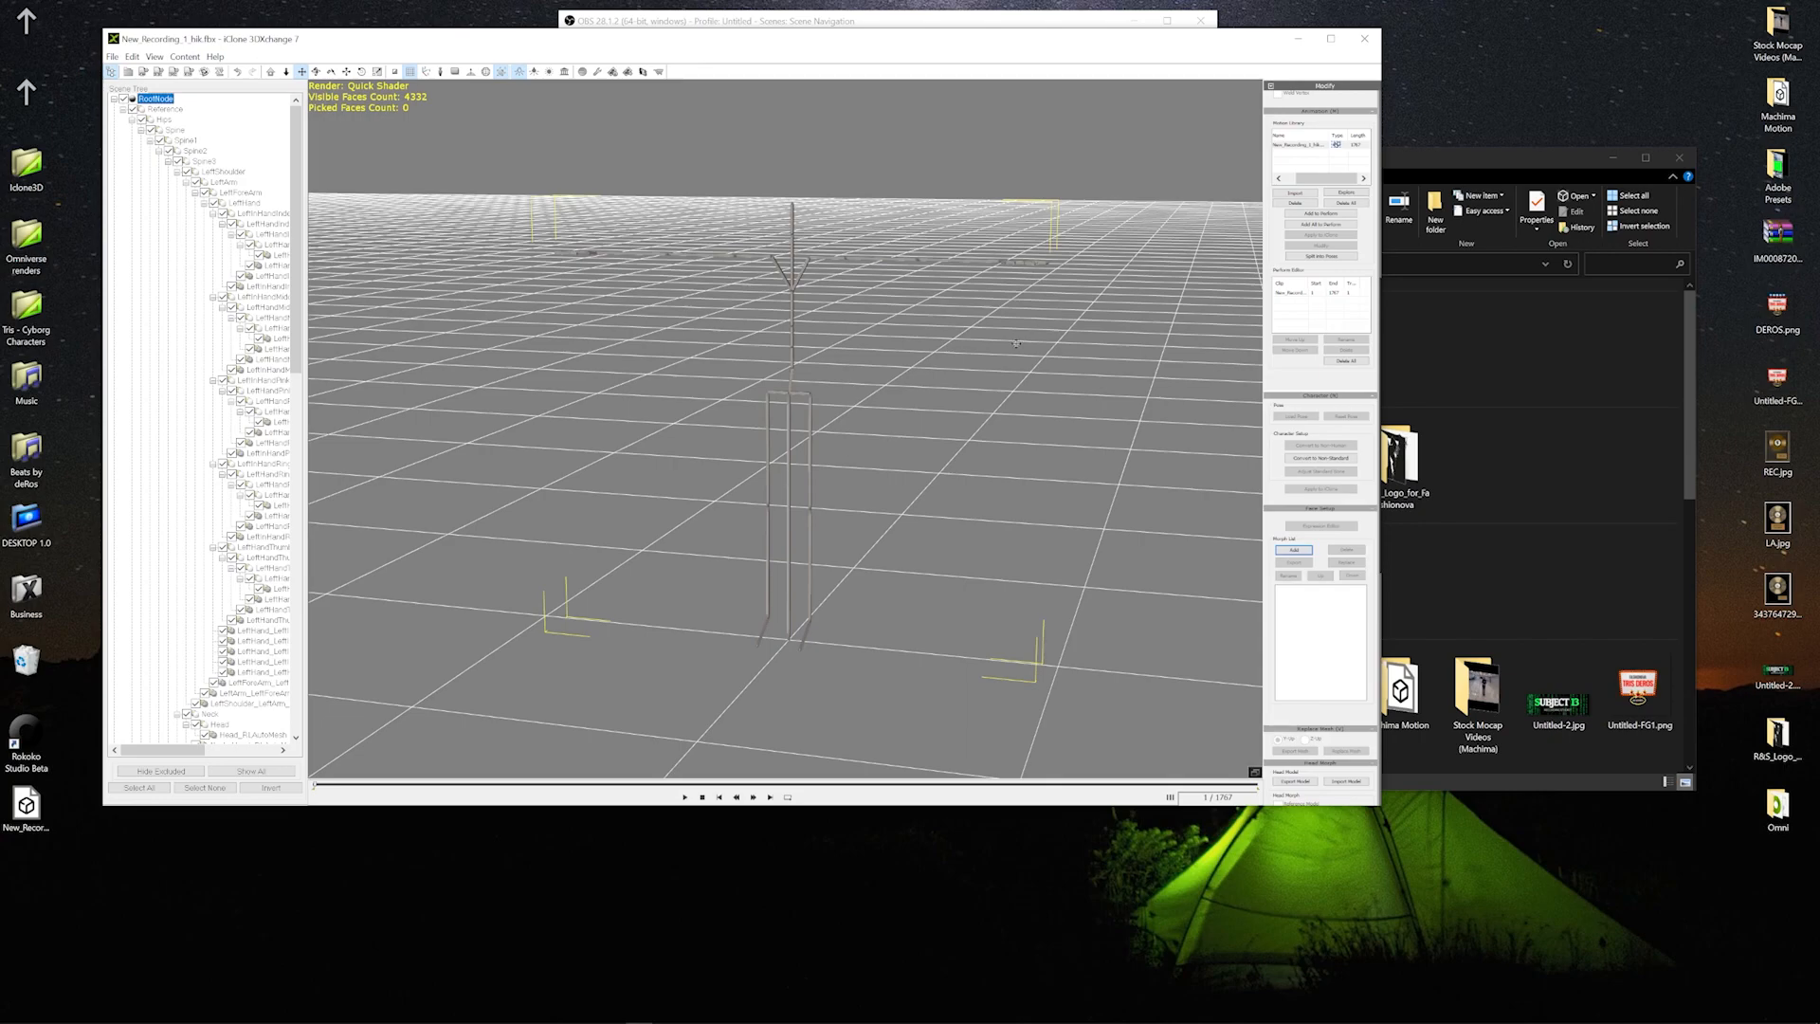
pyautogui.moveTo(1306, 177); pyautogui.dragTo(1297, 158)
pyautogui.click(684, 797)
# Convert the imported skeleton to a non-standard character using a bone-mapping preset and activating the characterization.
pyautogui.click(1320, 459)
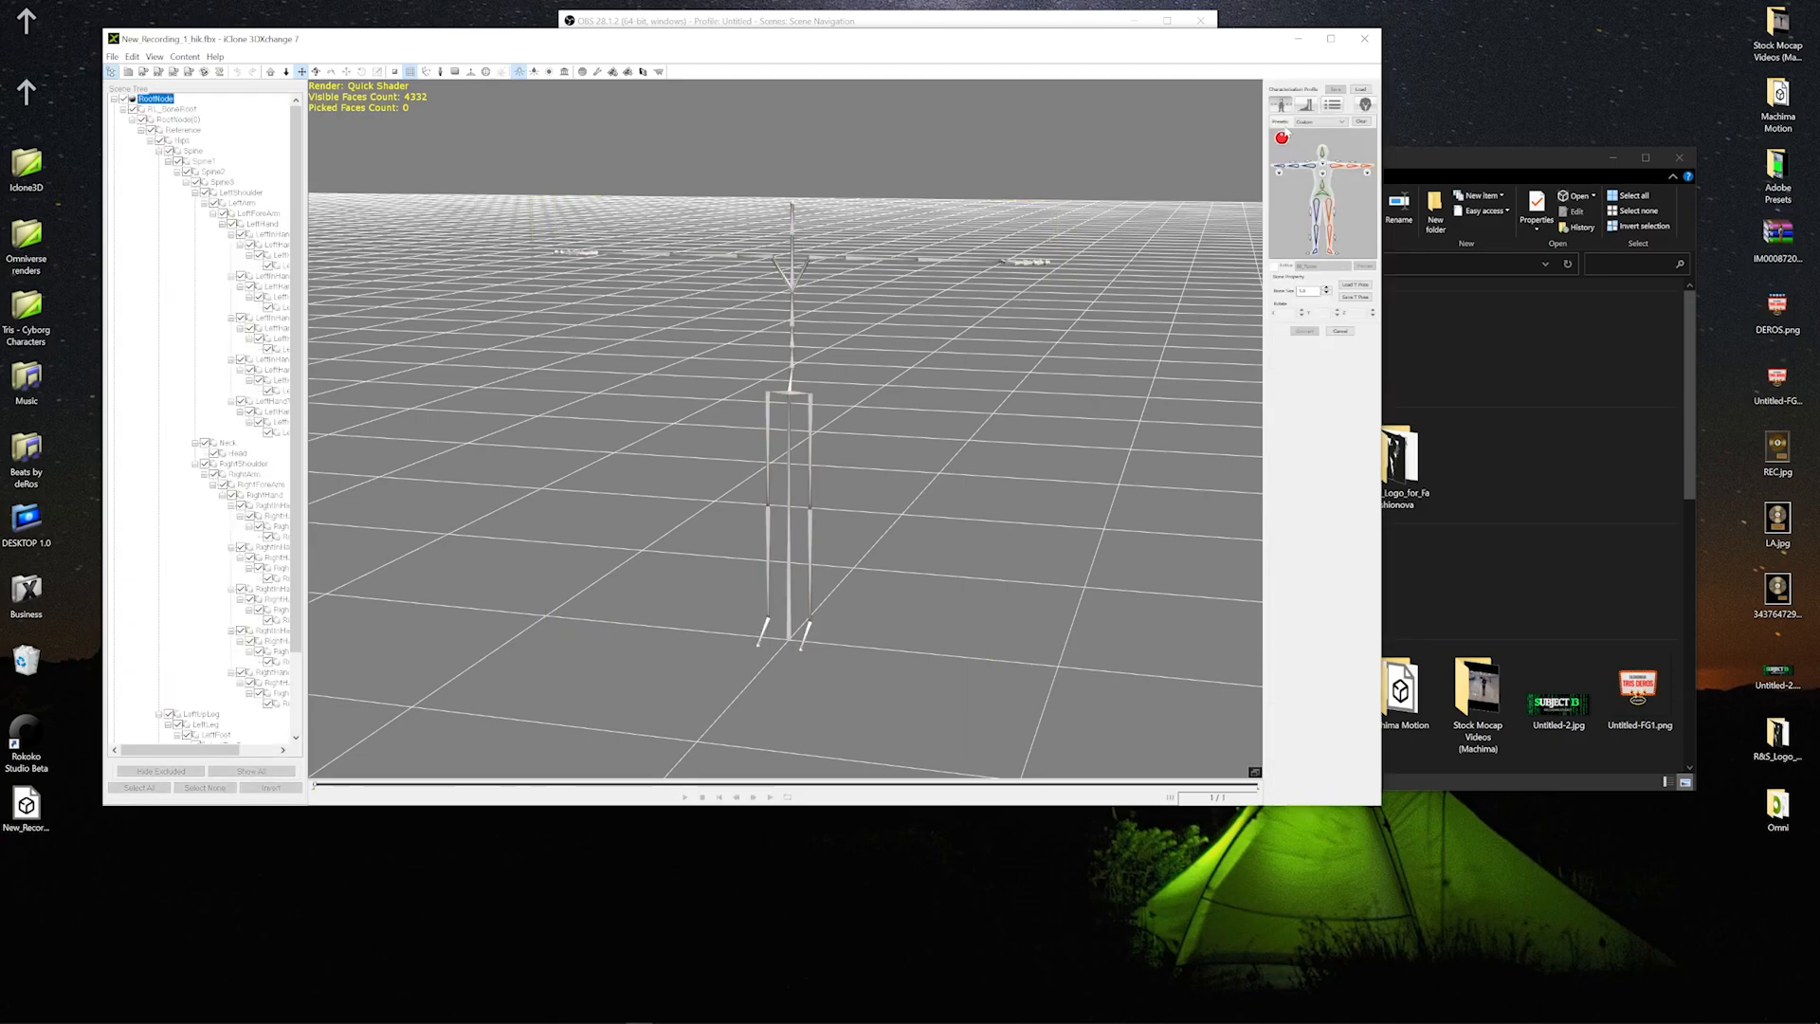
pyautogui.click(1331, 124)
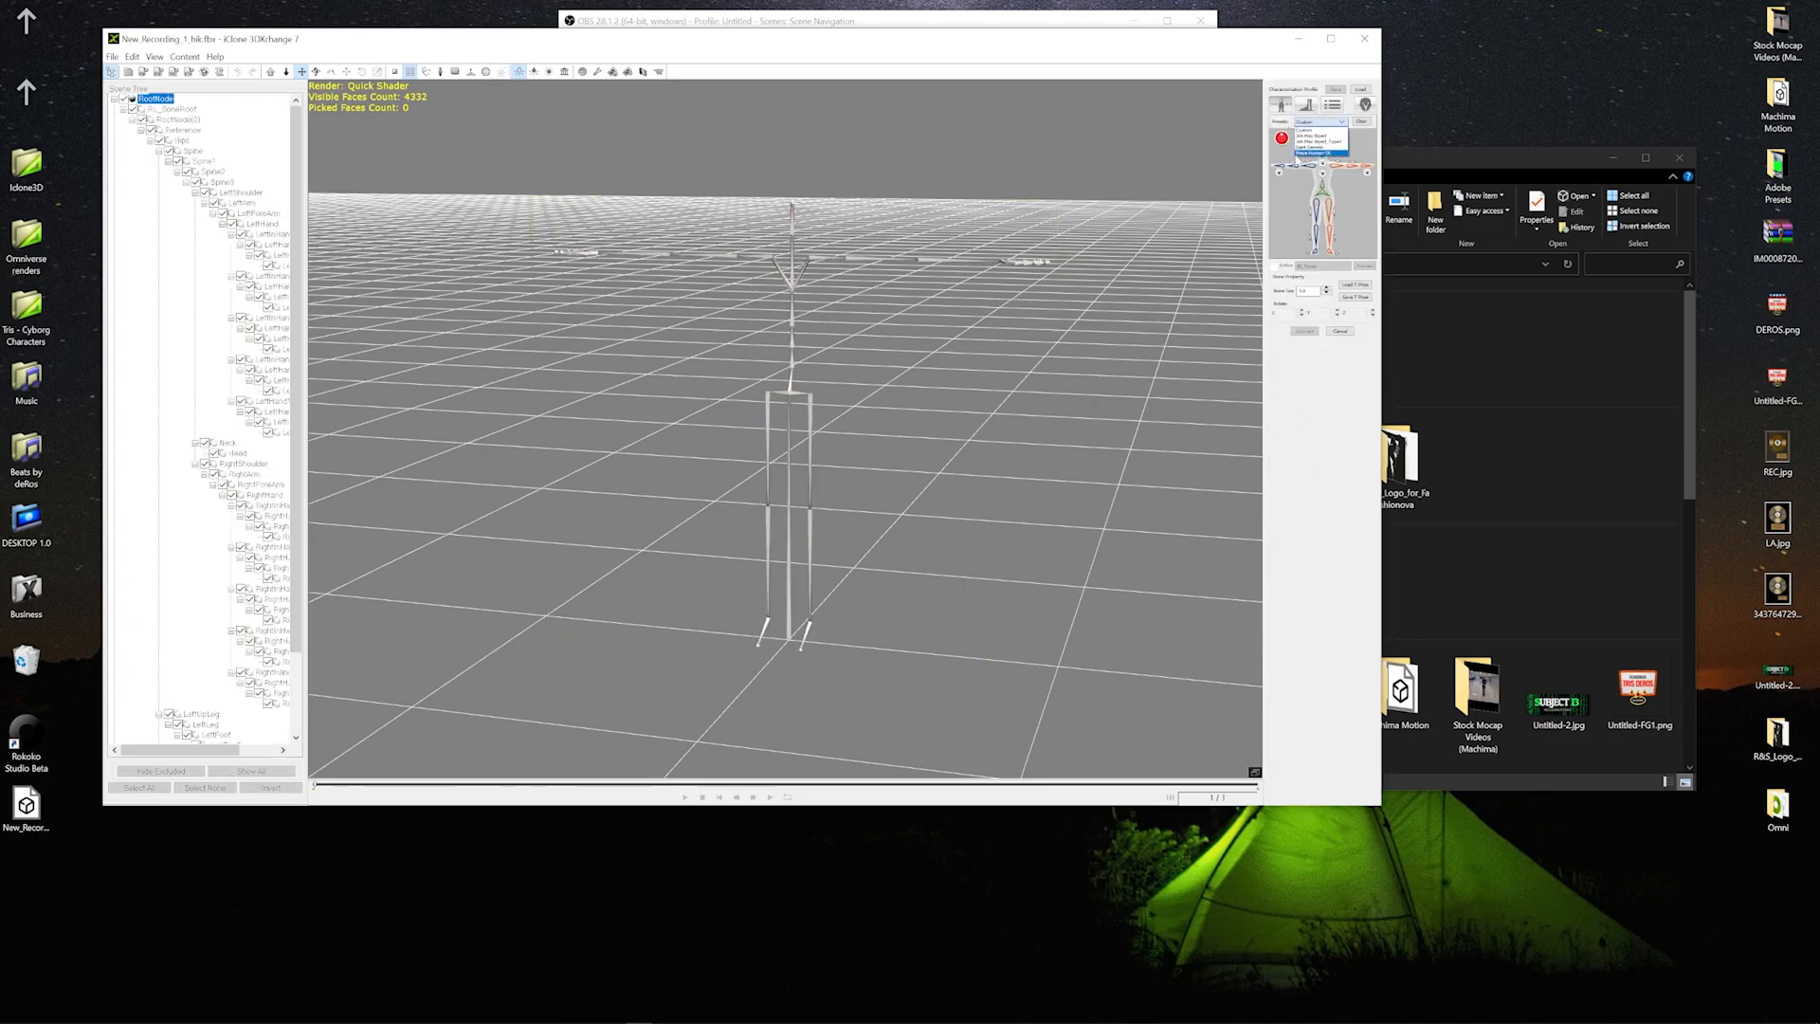
pyautogui.click(1319, 153)
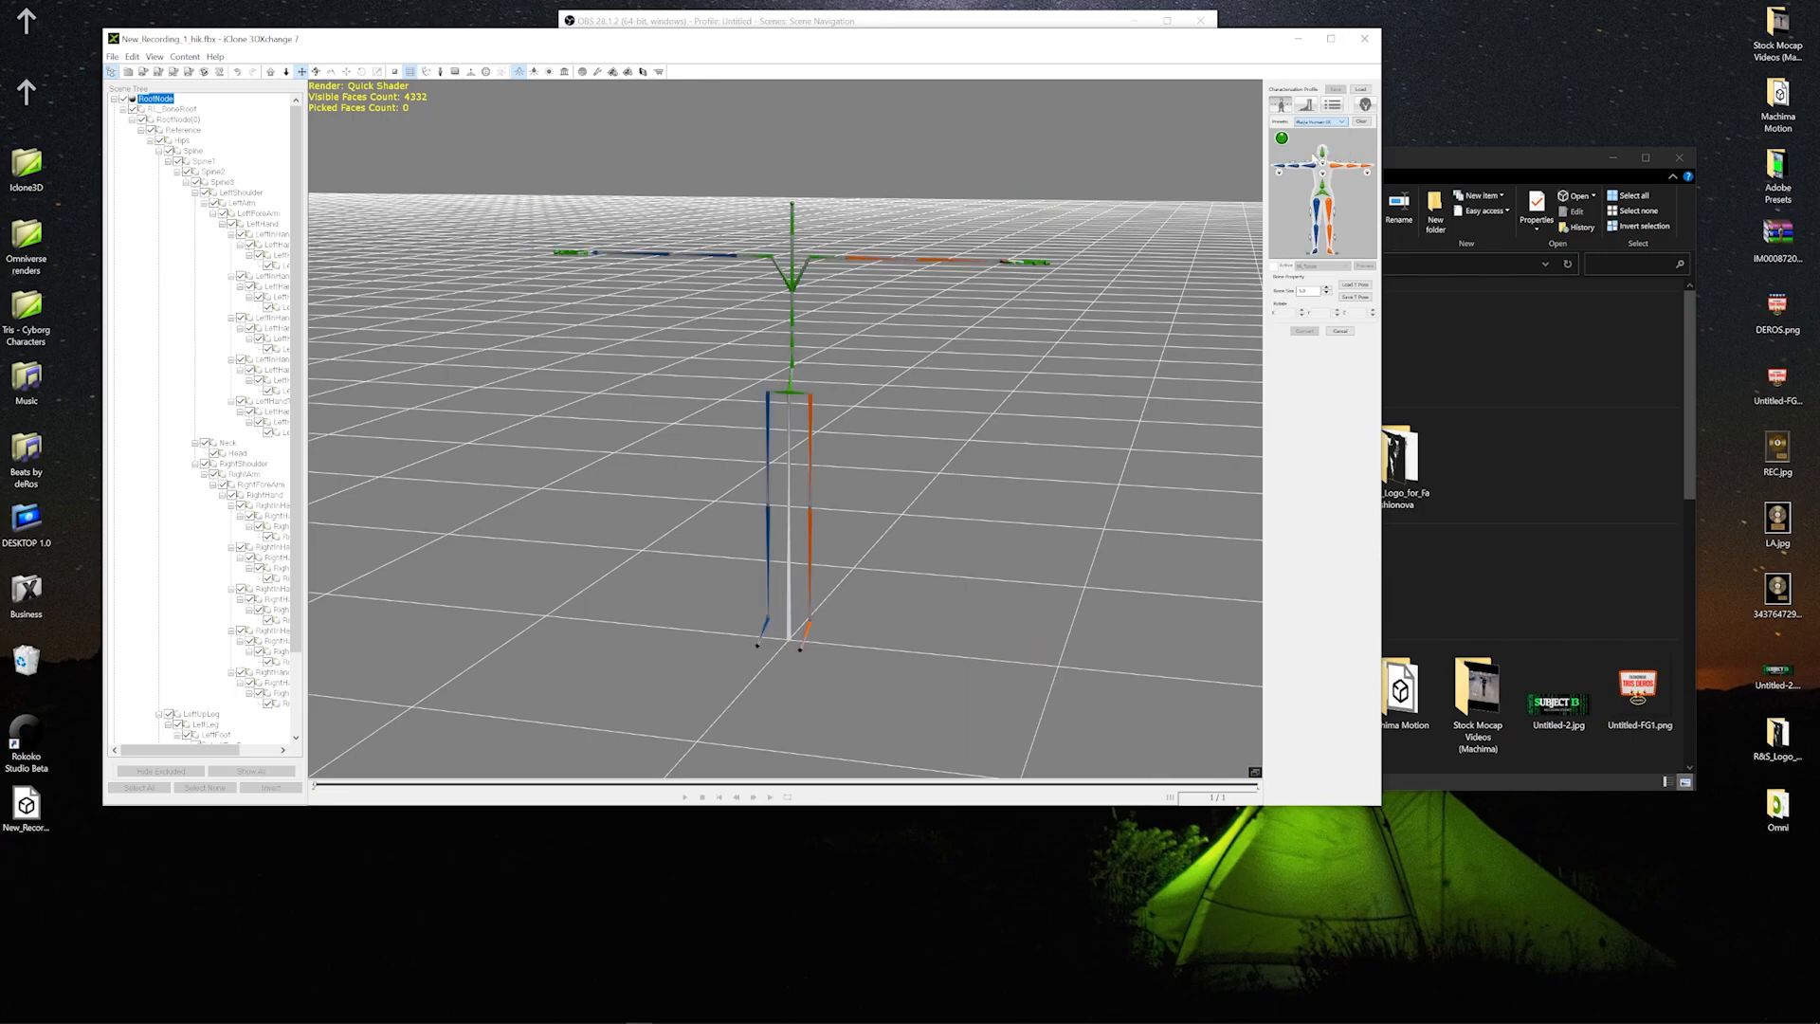
pyautogui.click(1274, 266)
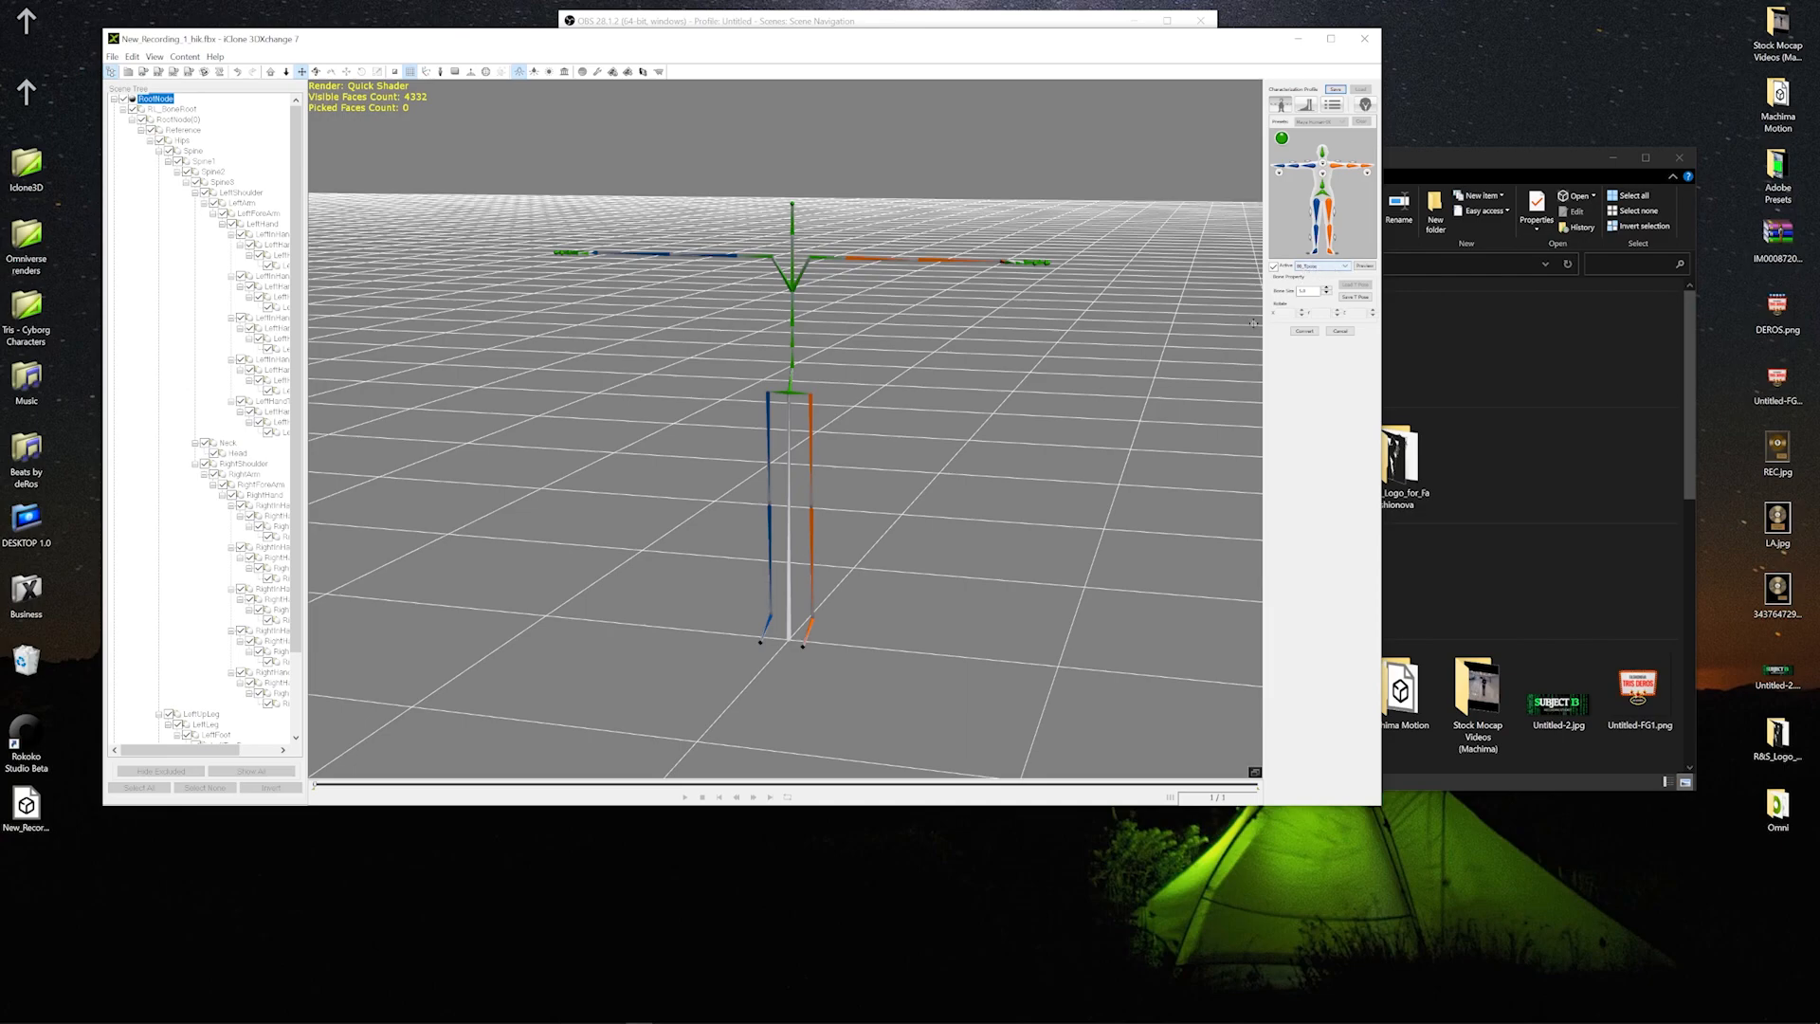
pyautogui.click(1303, 330)
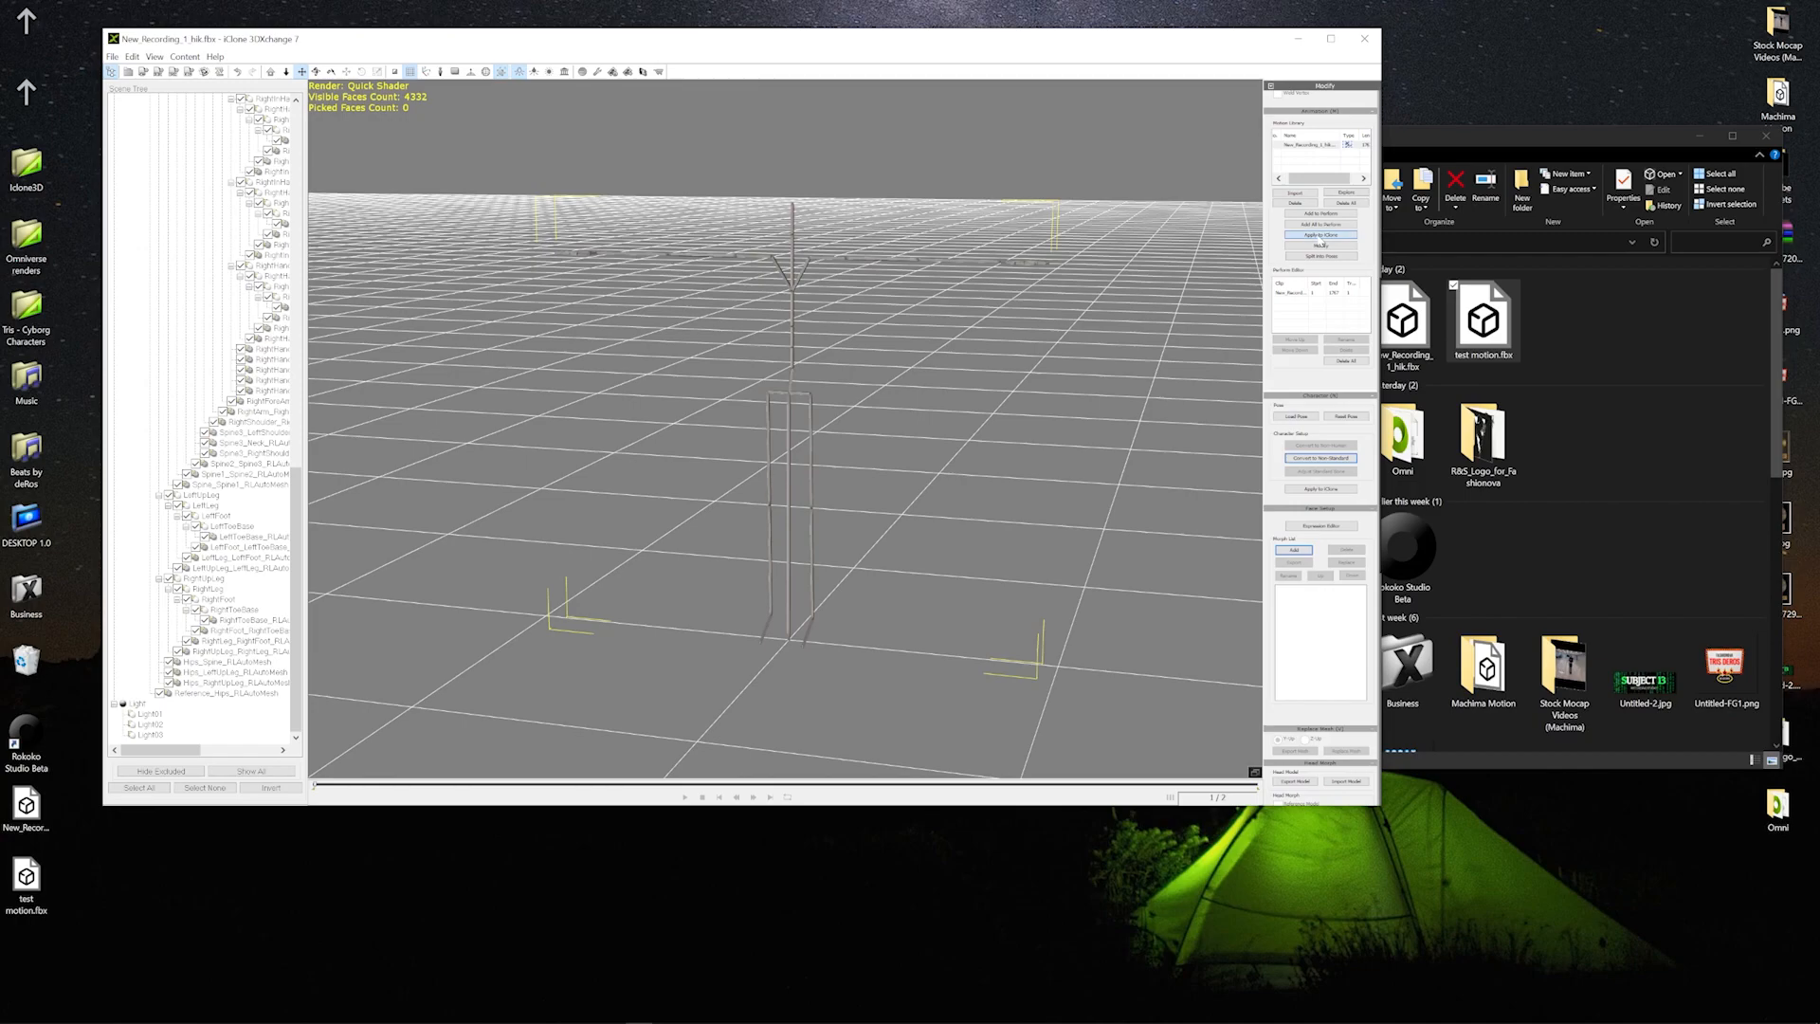
# Apply the converted motion to the CC_Base avatar in iClone, play it back and show the whole motion clip on the timeline.
pyautogui.click(1325, 235)
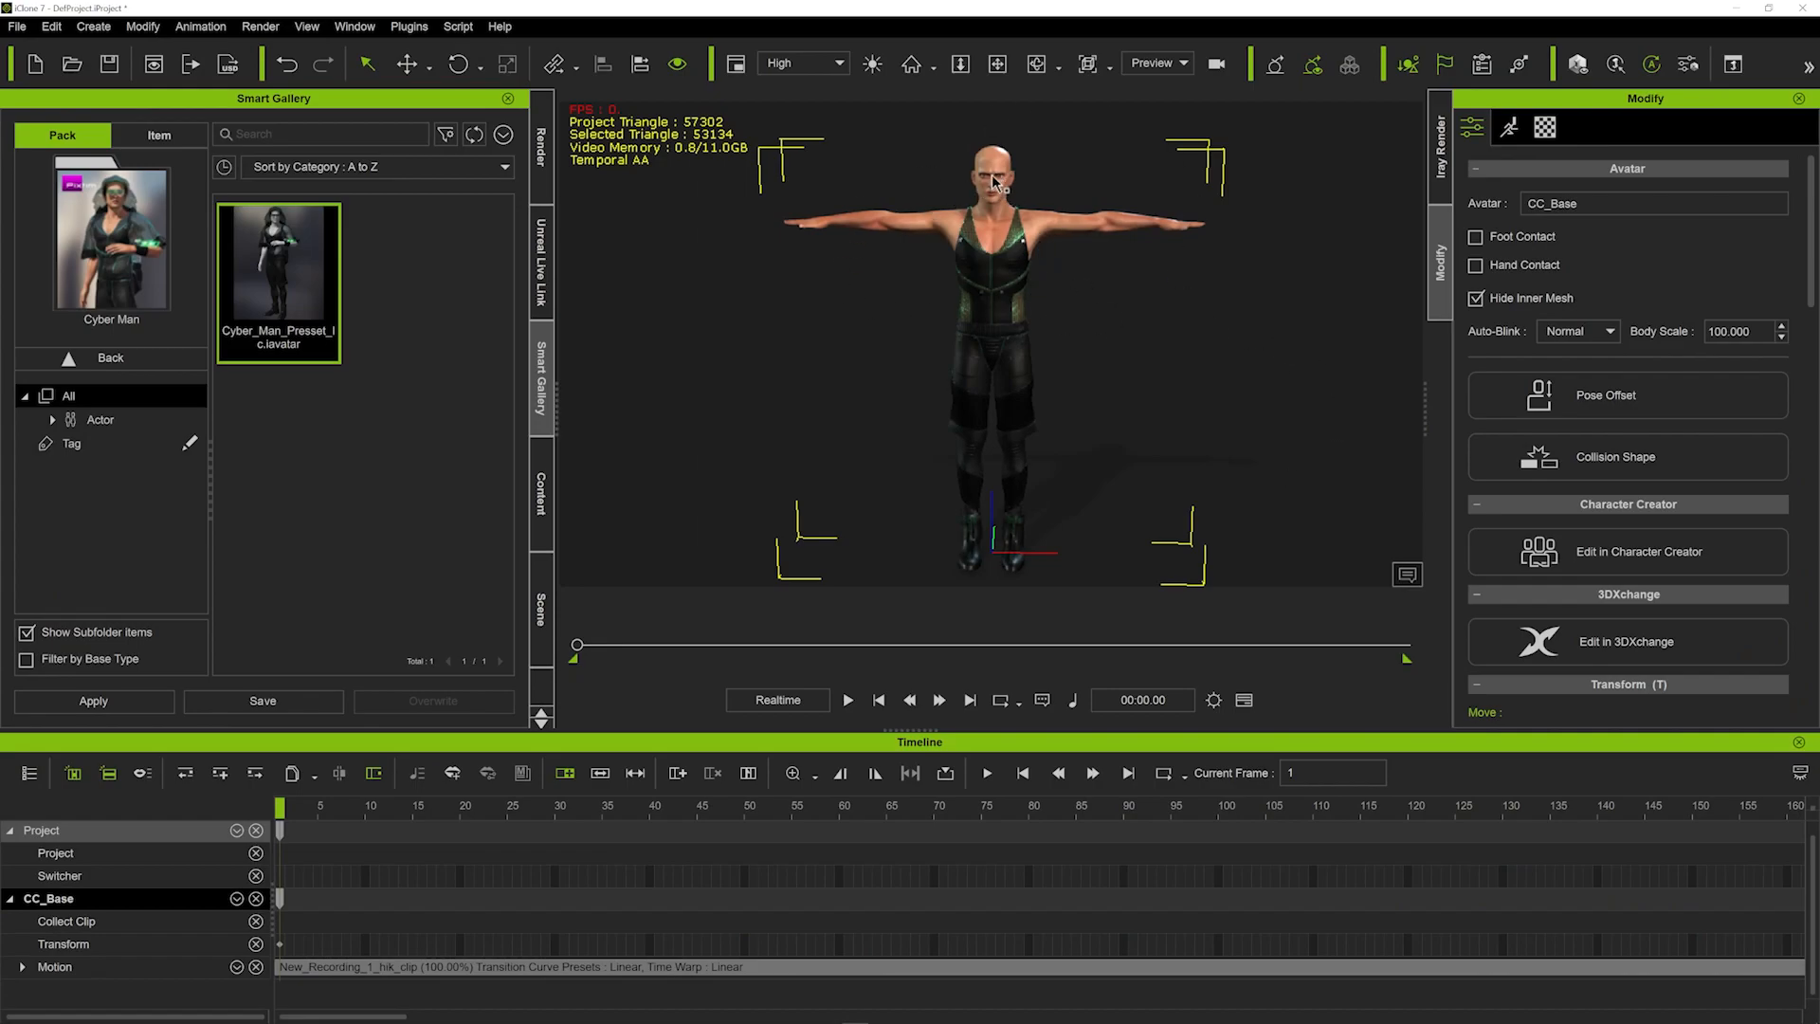
pyautogui.press('space')
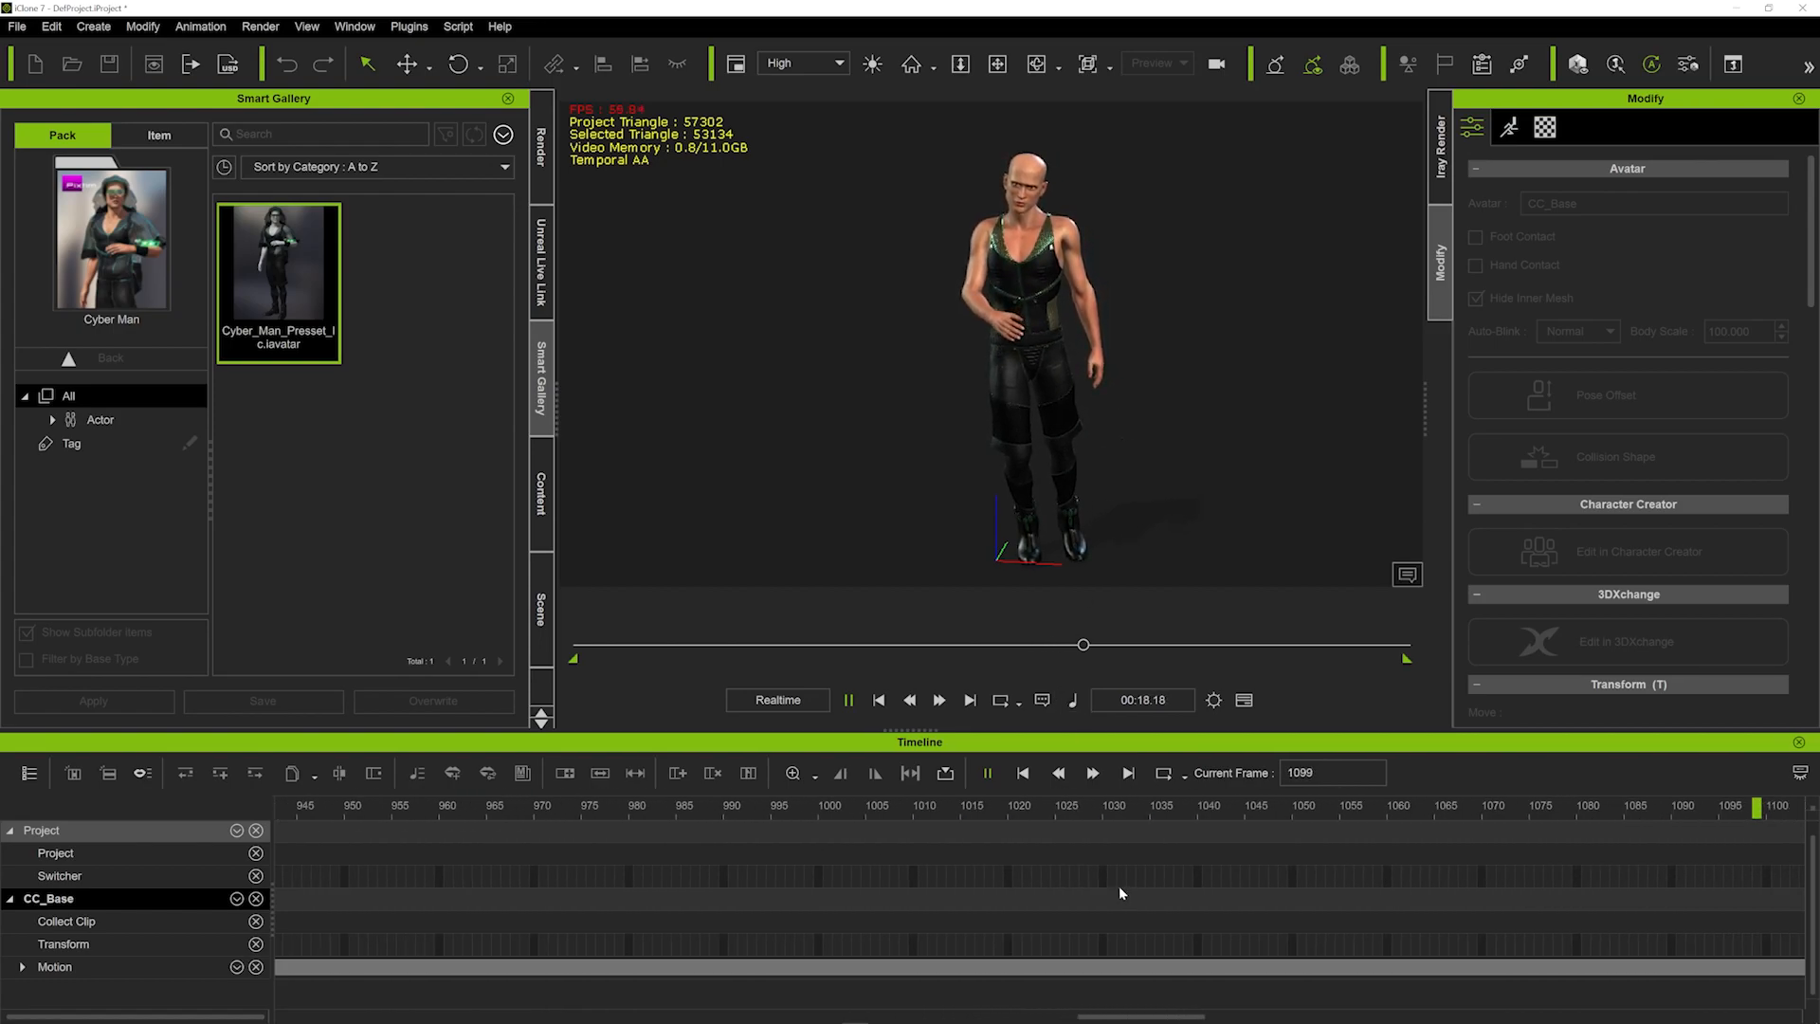
pyautogui.press('space')
pyautogui.scroll(-5, 1111, 907)
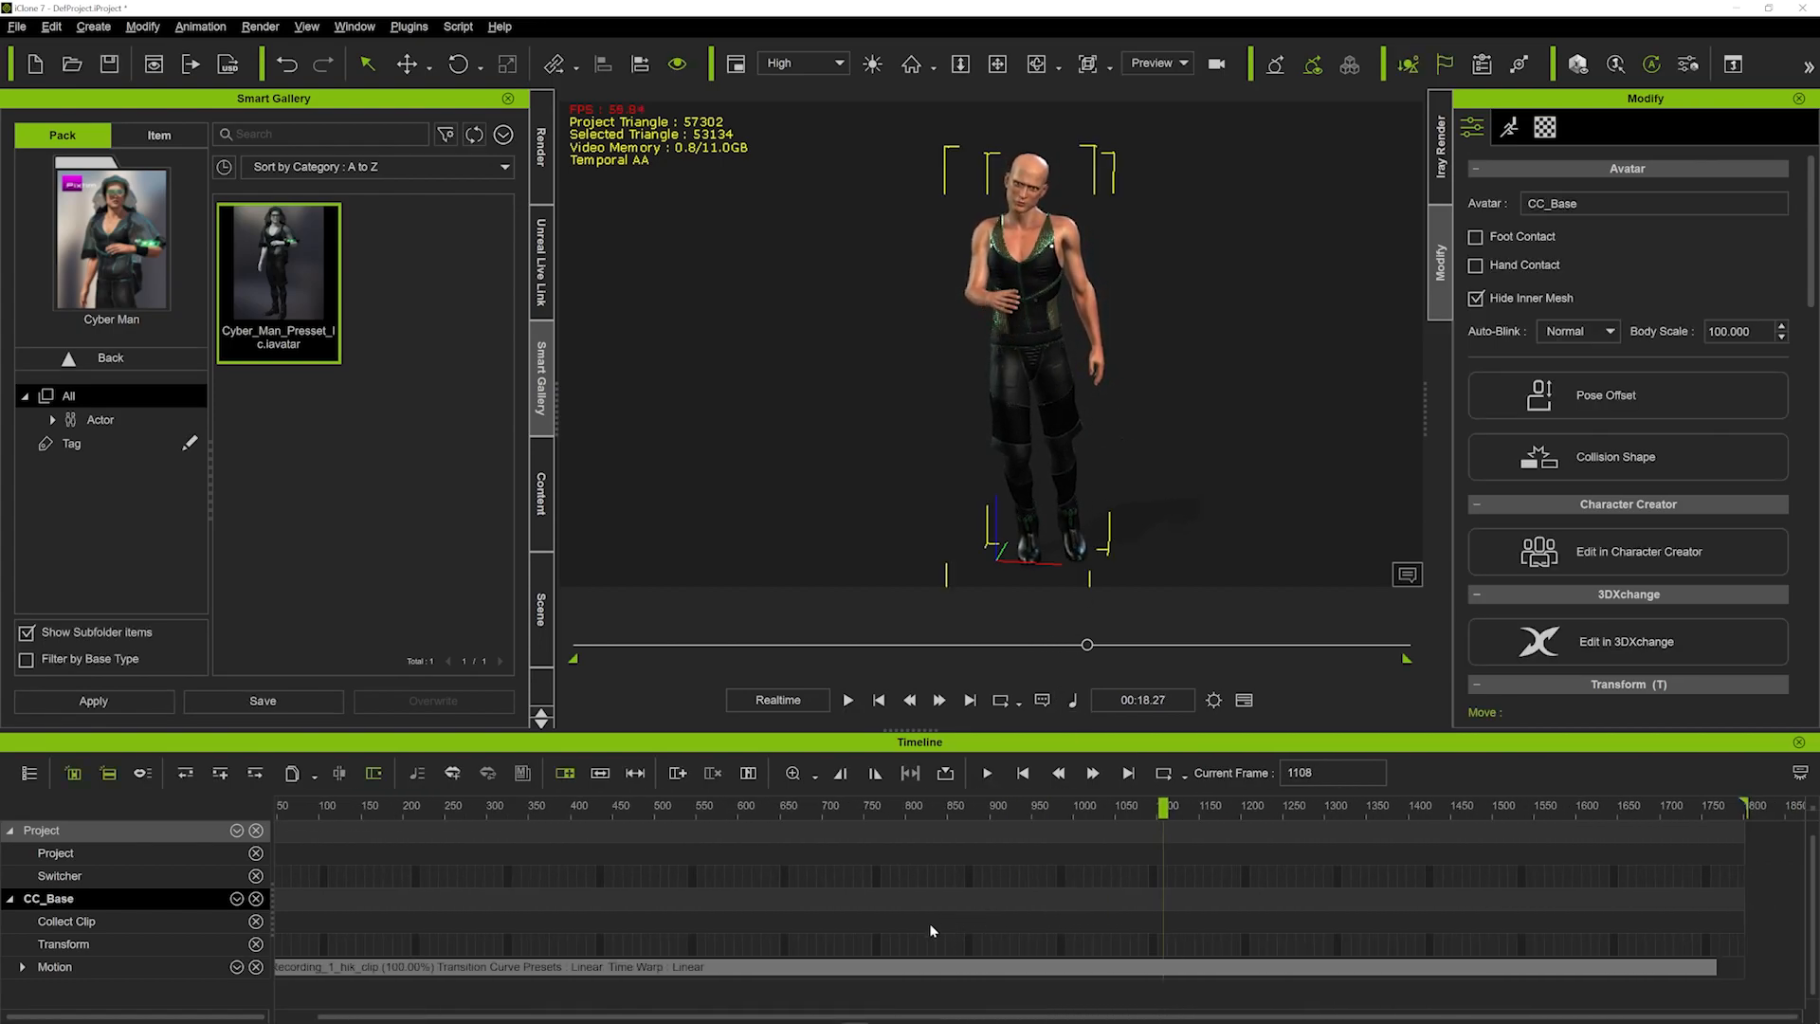
# Collect the whole motion of CC_Base as a clip and add it to the library as an rlMotion file named Talk motion on the Desktop.
pyautogui.moveTo(1720, 917); pyautogui.dragTo(250, 941)
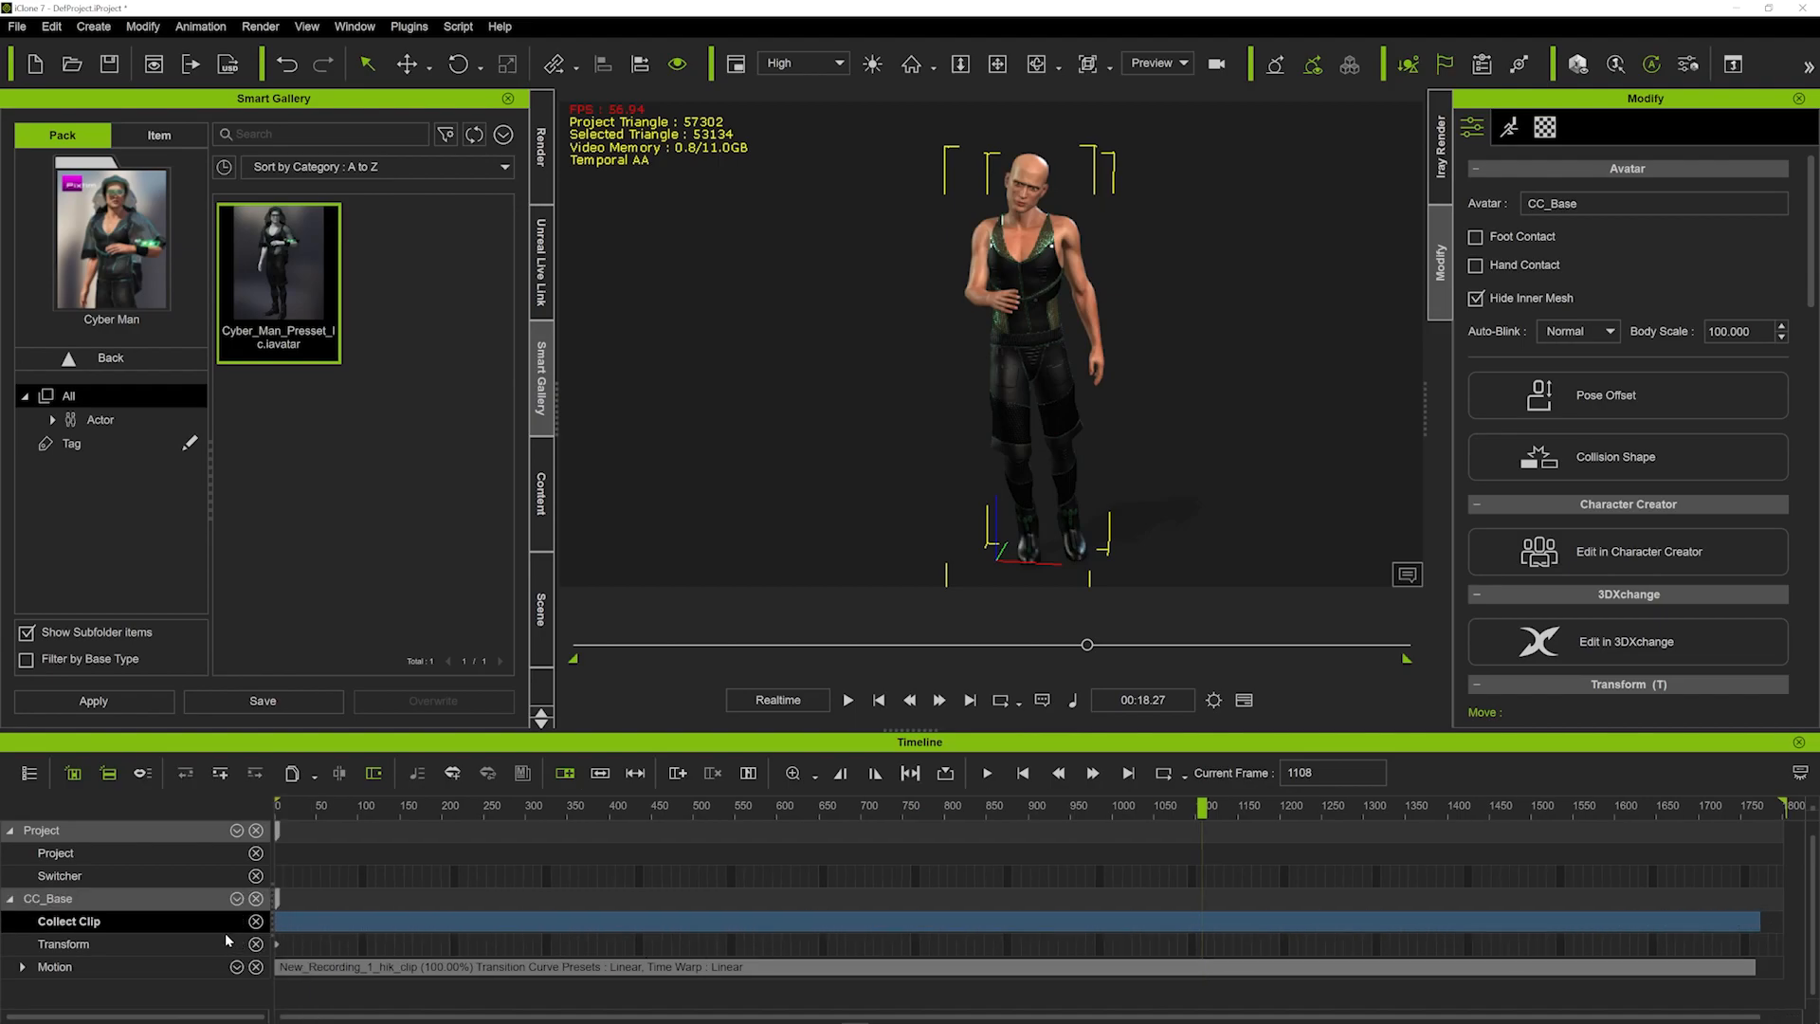
pyautogui.rightClick(344, 916)
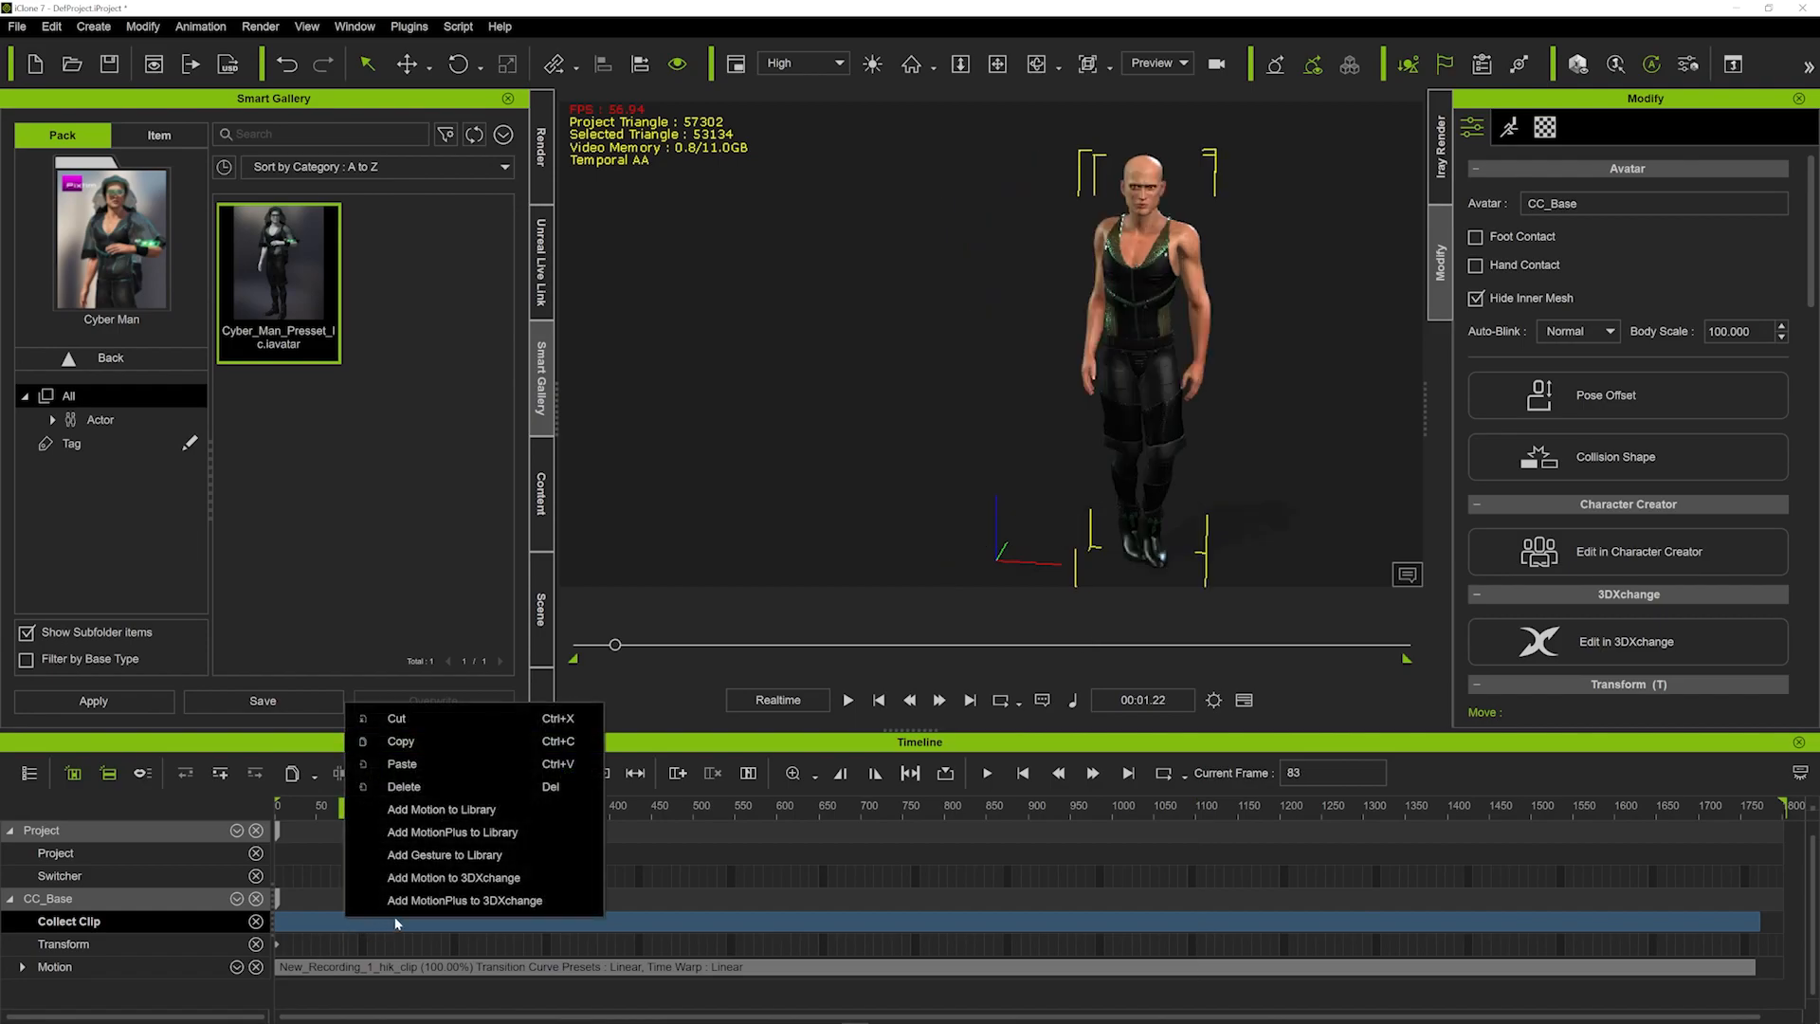
pyautogui.click(438, 813)
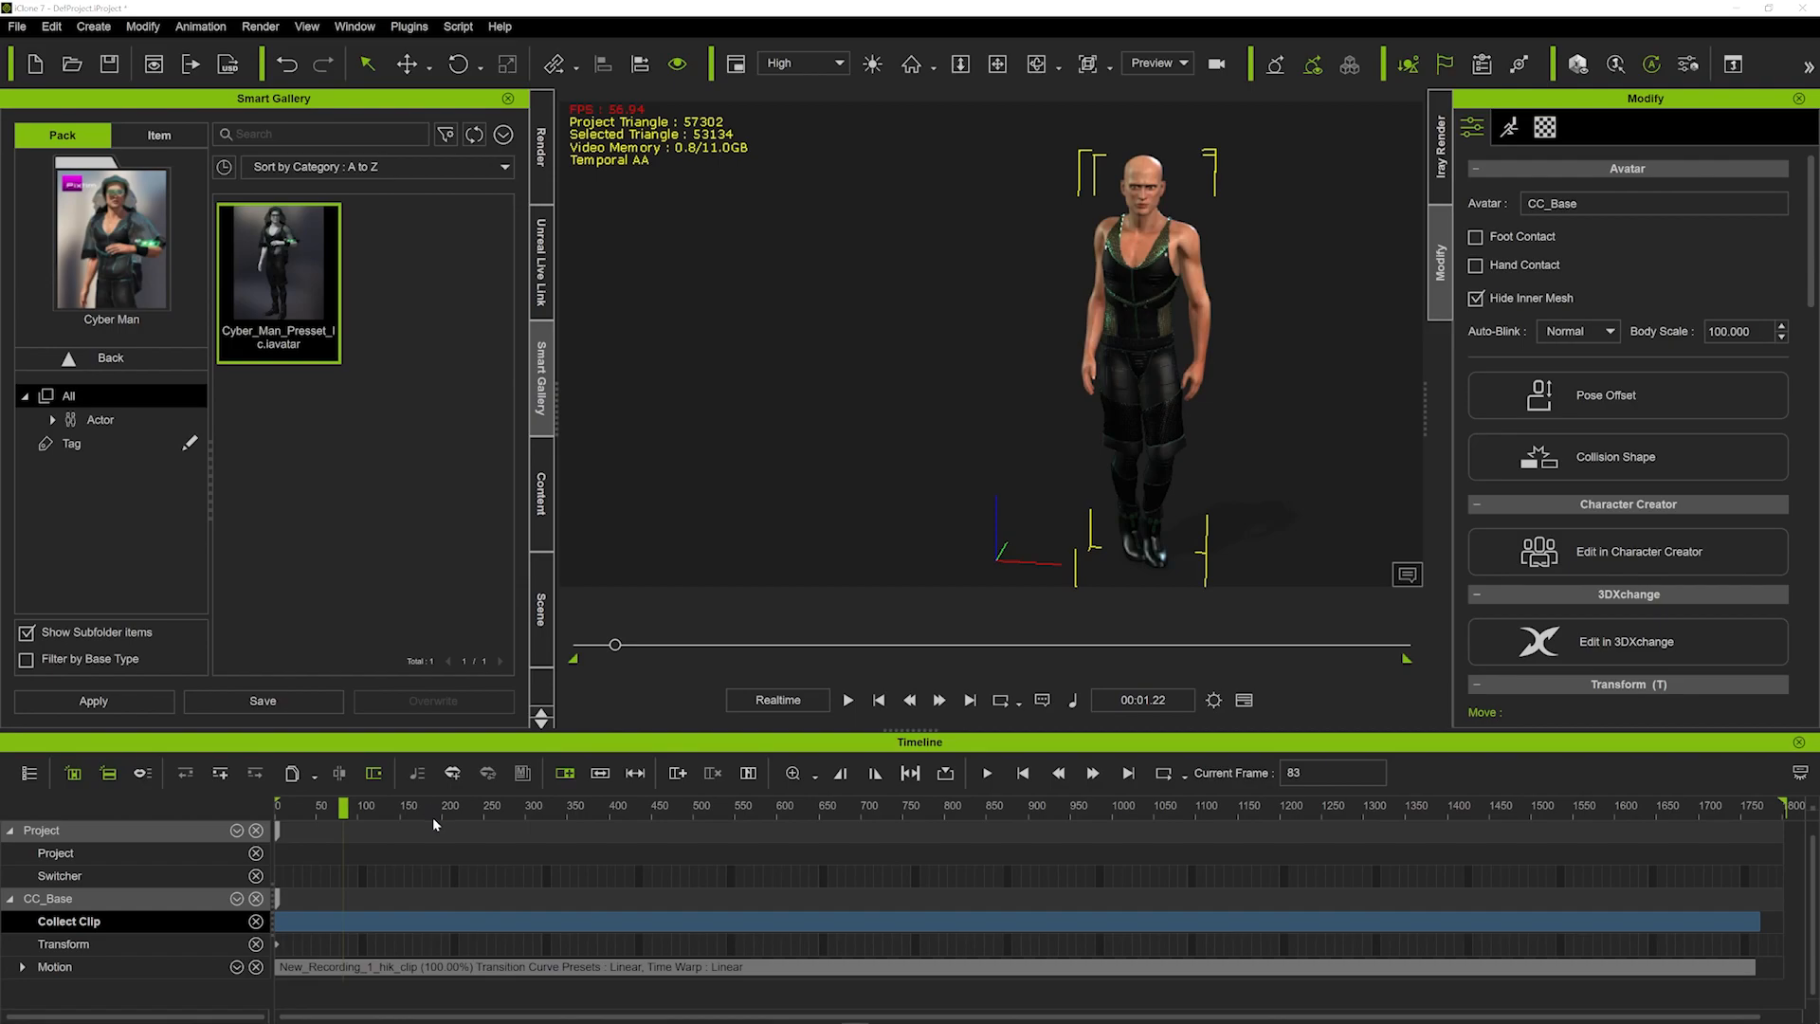
pyautogui.press('capslock')
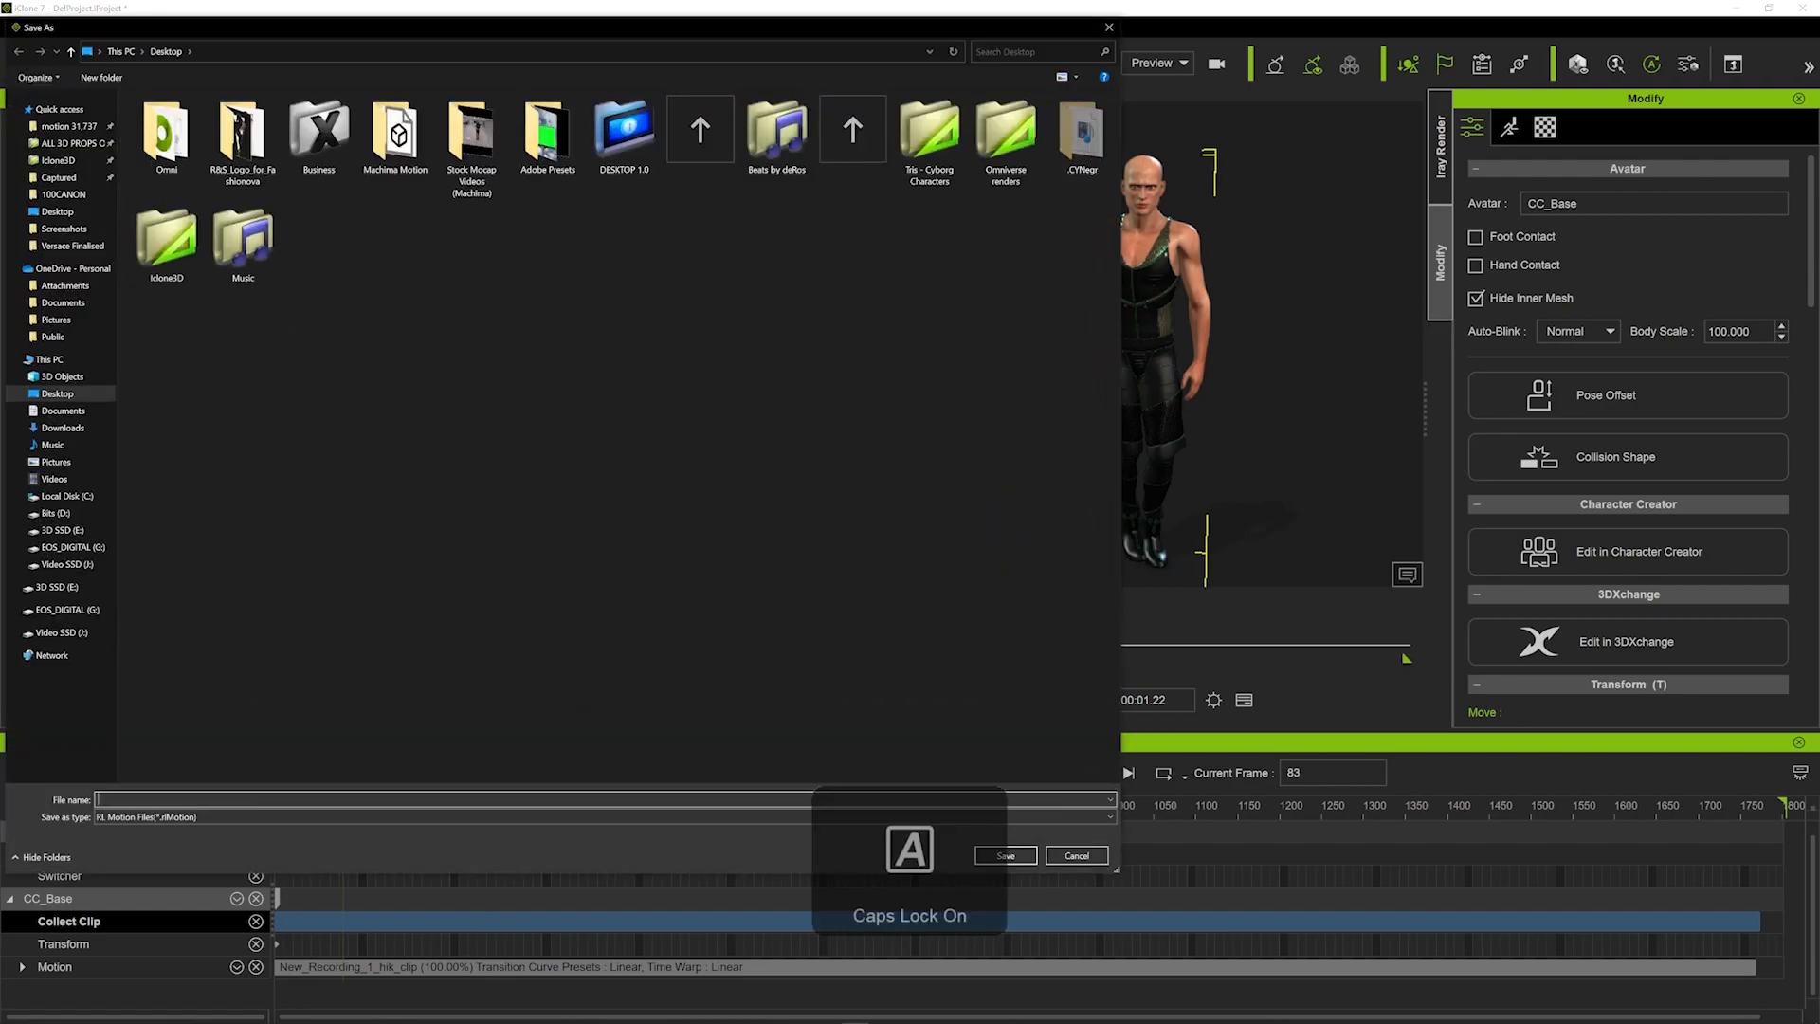
pyautogui.write('T')
pyautogui.press('capslock')
pyautogui.write('alk m')
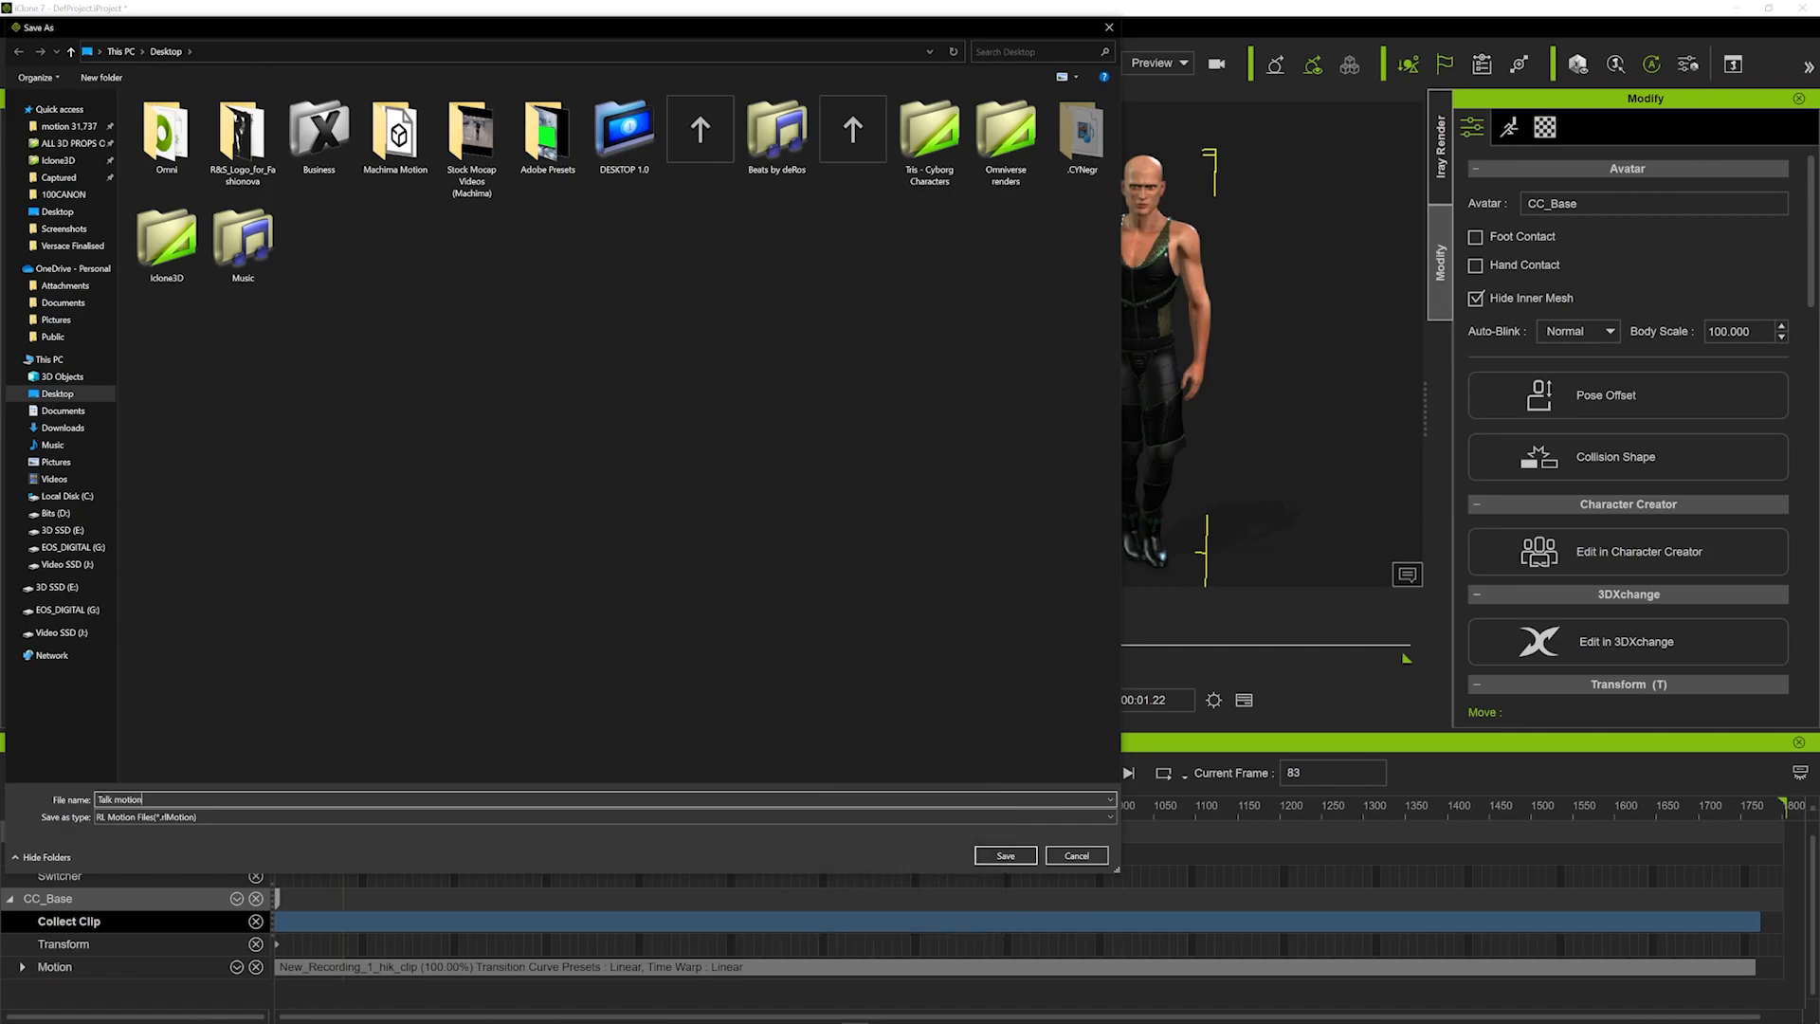
pyautogui.write('otion')
pyautogui.click(1008, 853)
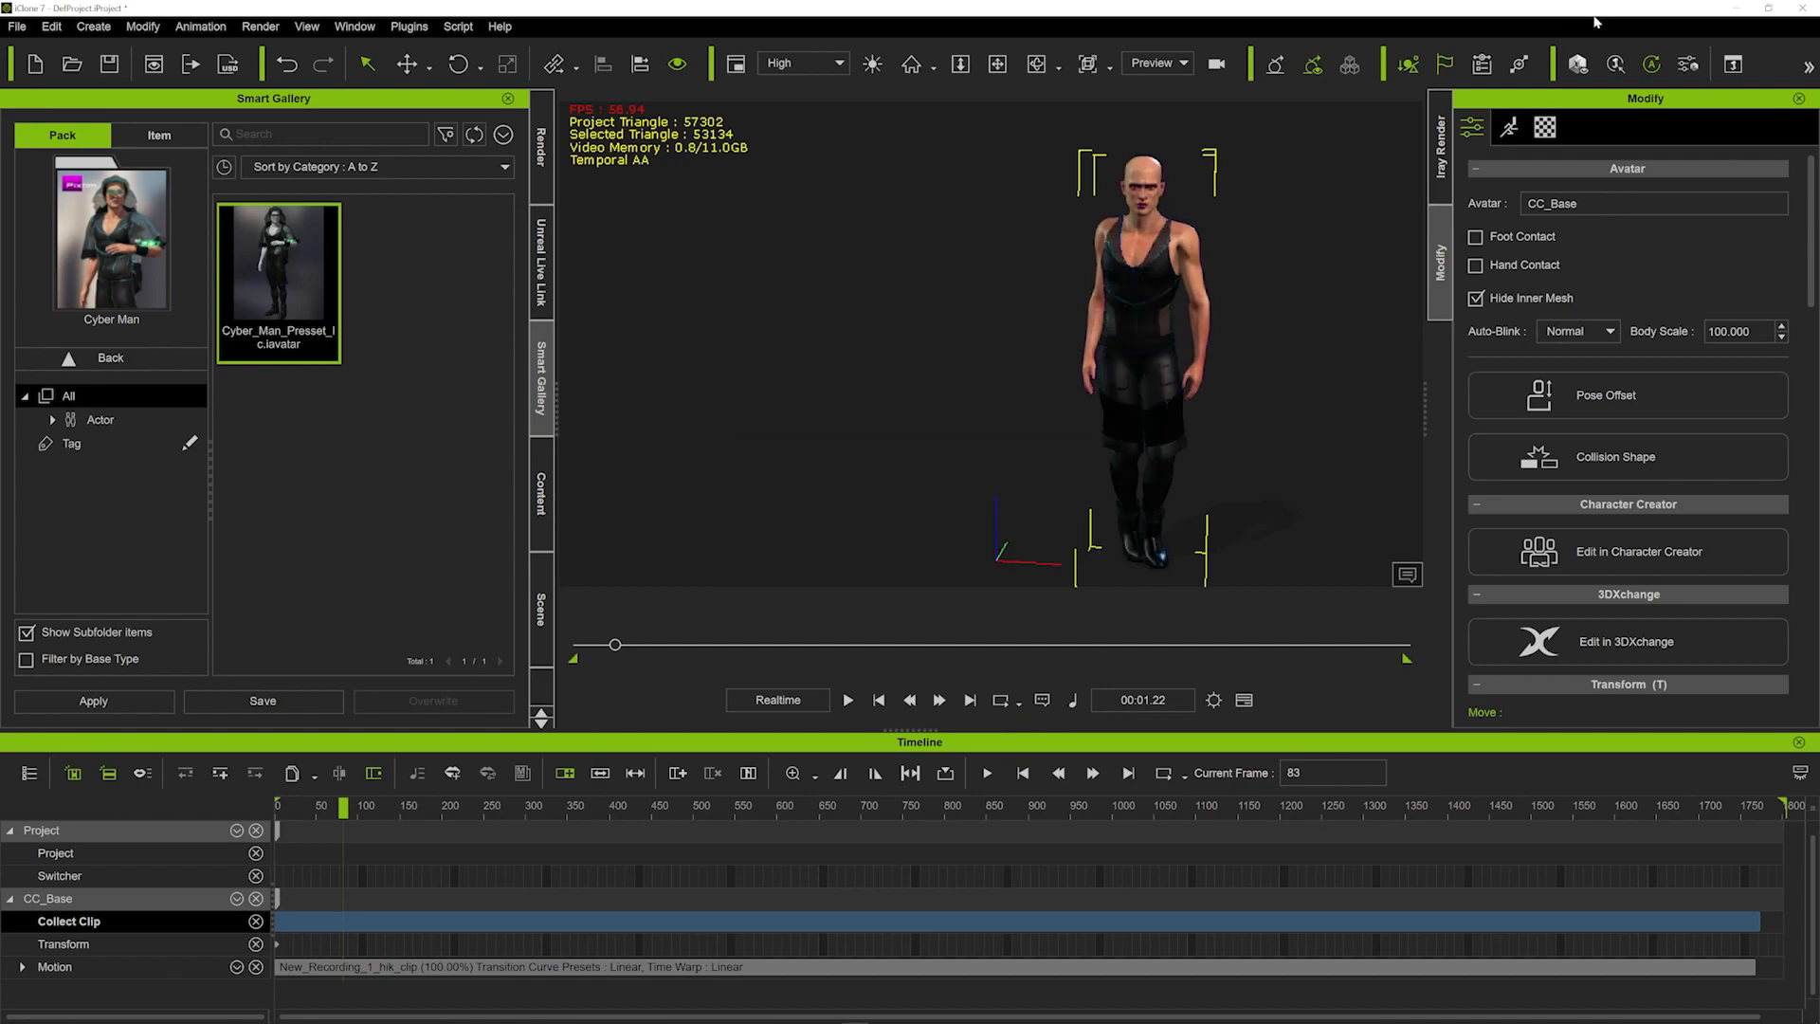
# Minimize iClone 7 and 3DXchange and switch to the iClone 8 project containing the scanned actor in the grey sweater.
pyautogui.click(1740, 8)
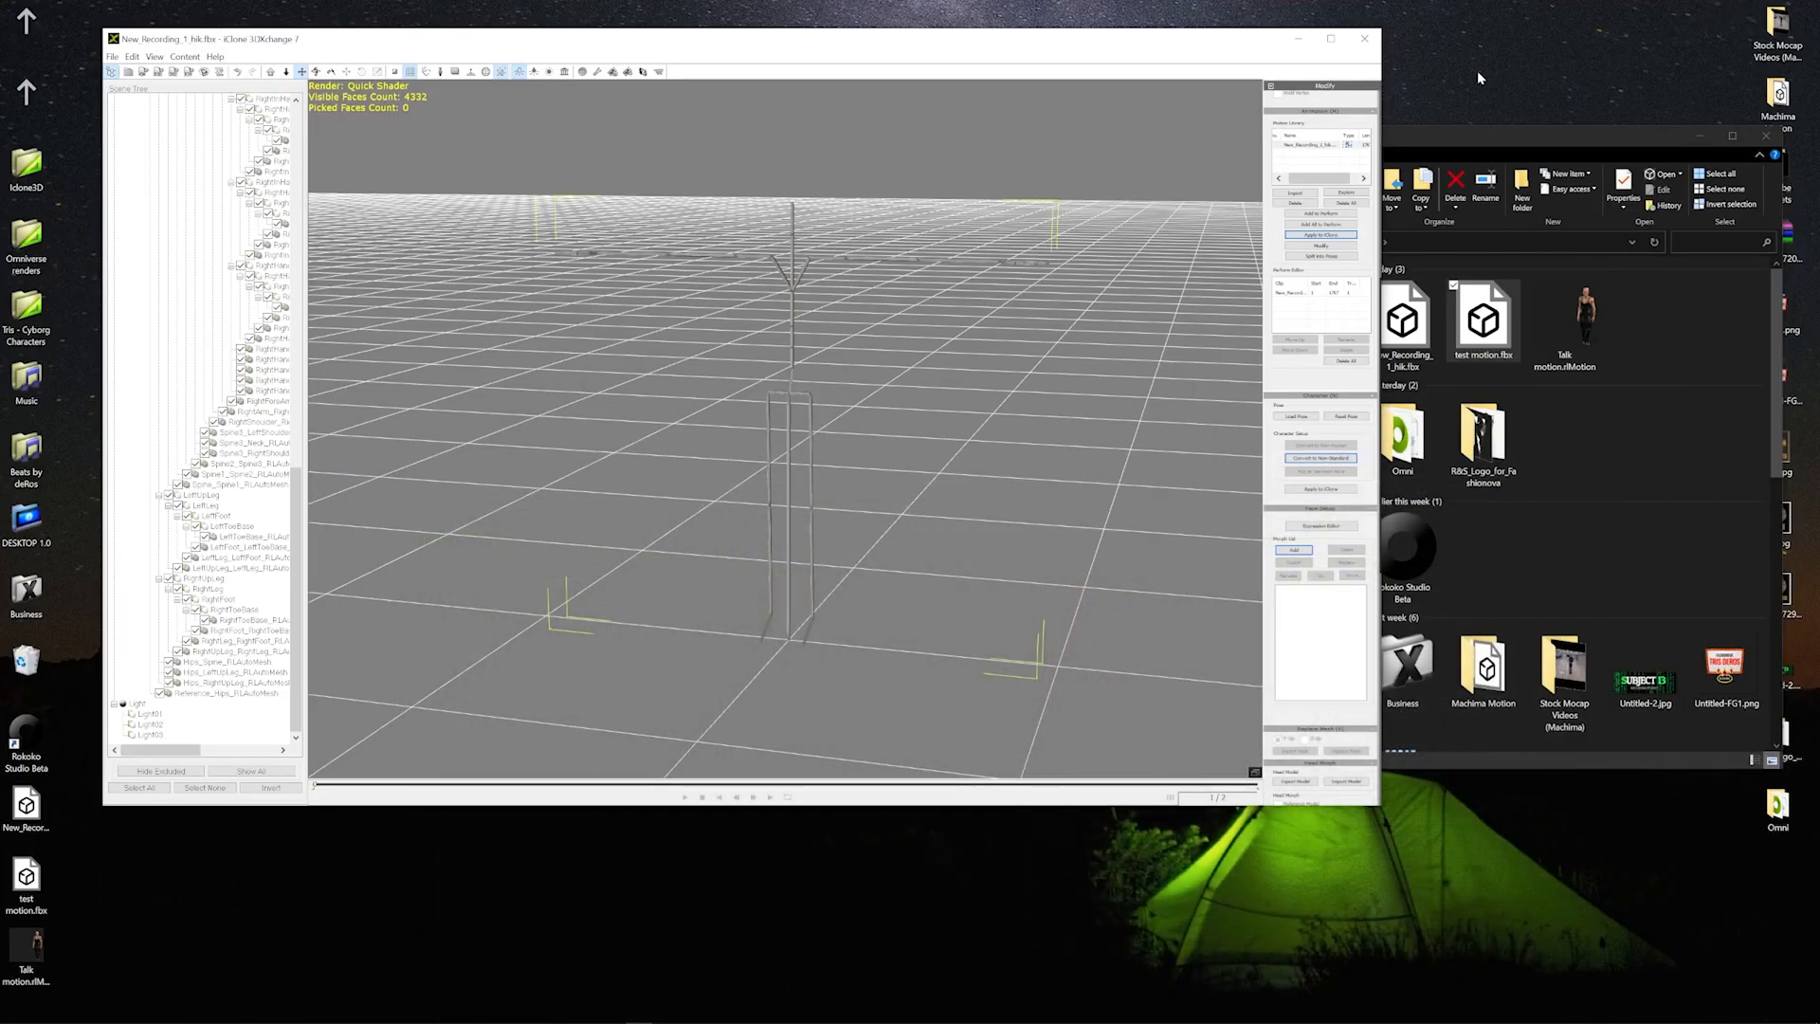
pyautogui.click(1298, 38)
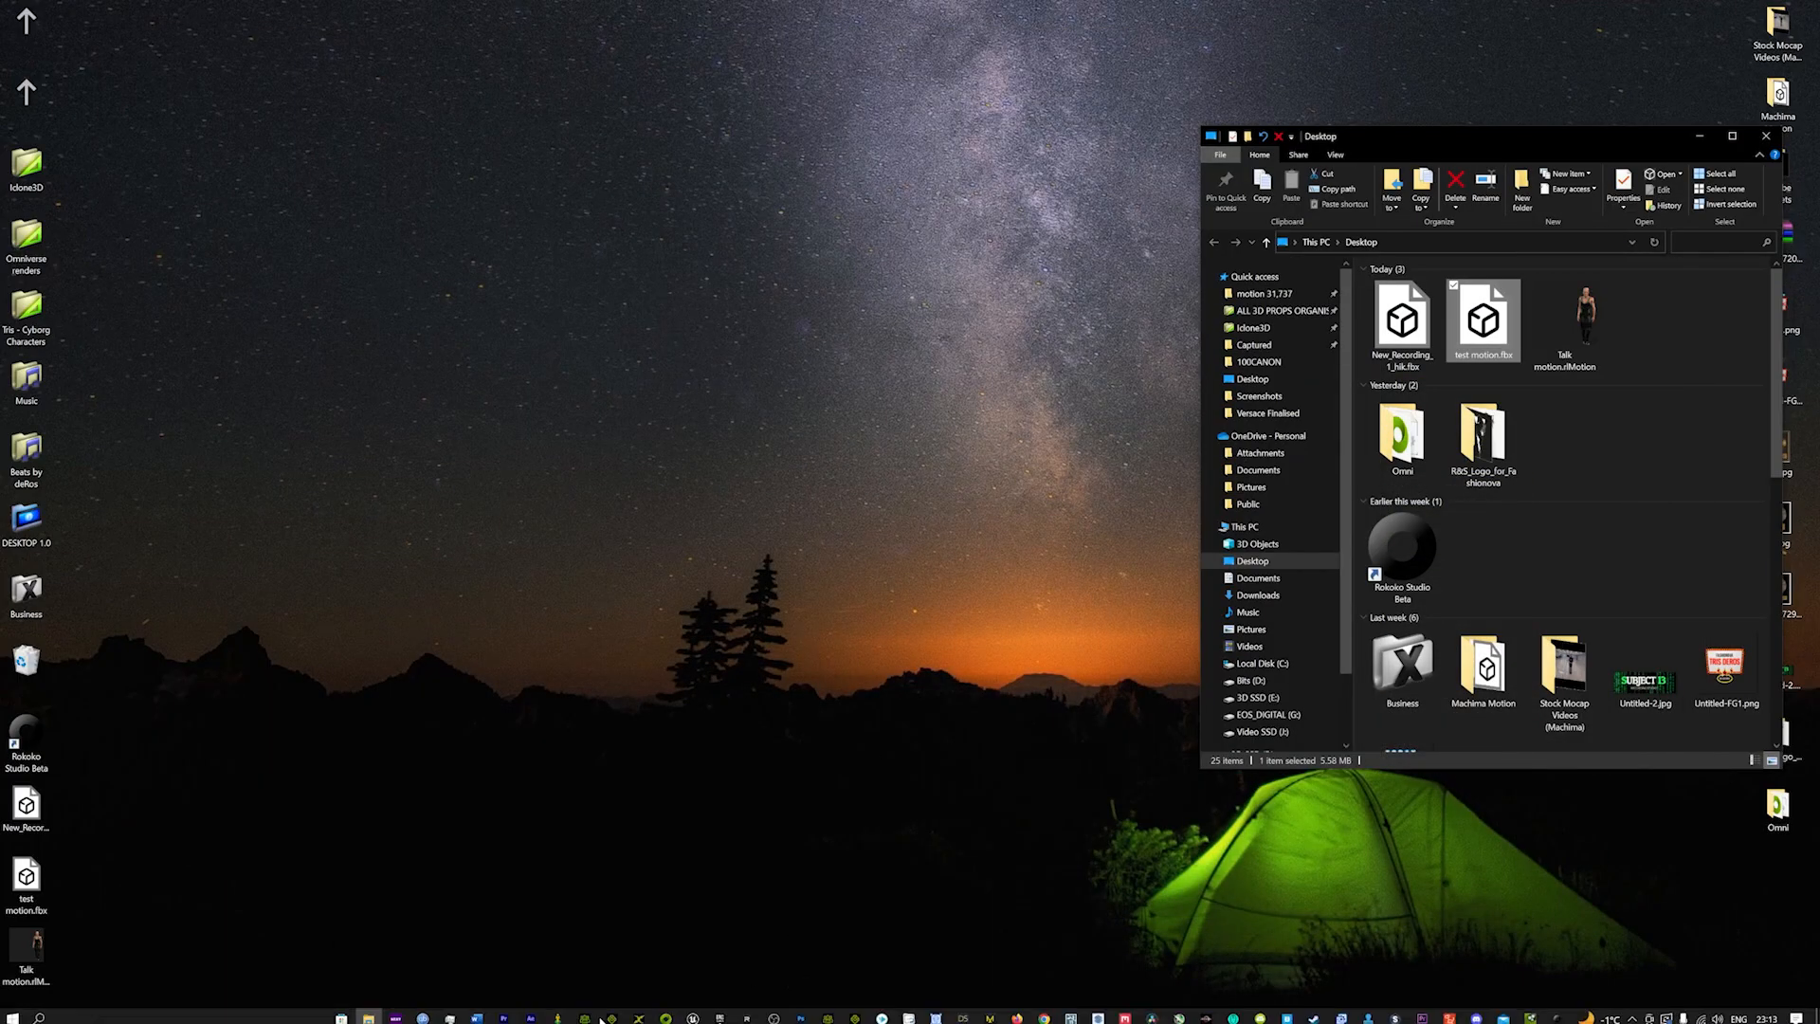
pyautogui.click(558, 1012)
pyautogui.moveTo(850, 403); pyautogui.dragTo(810, 402, button='right')
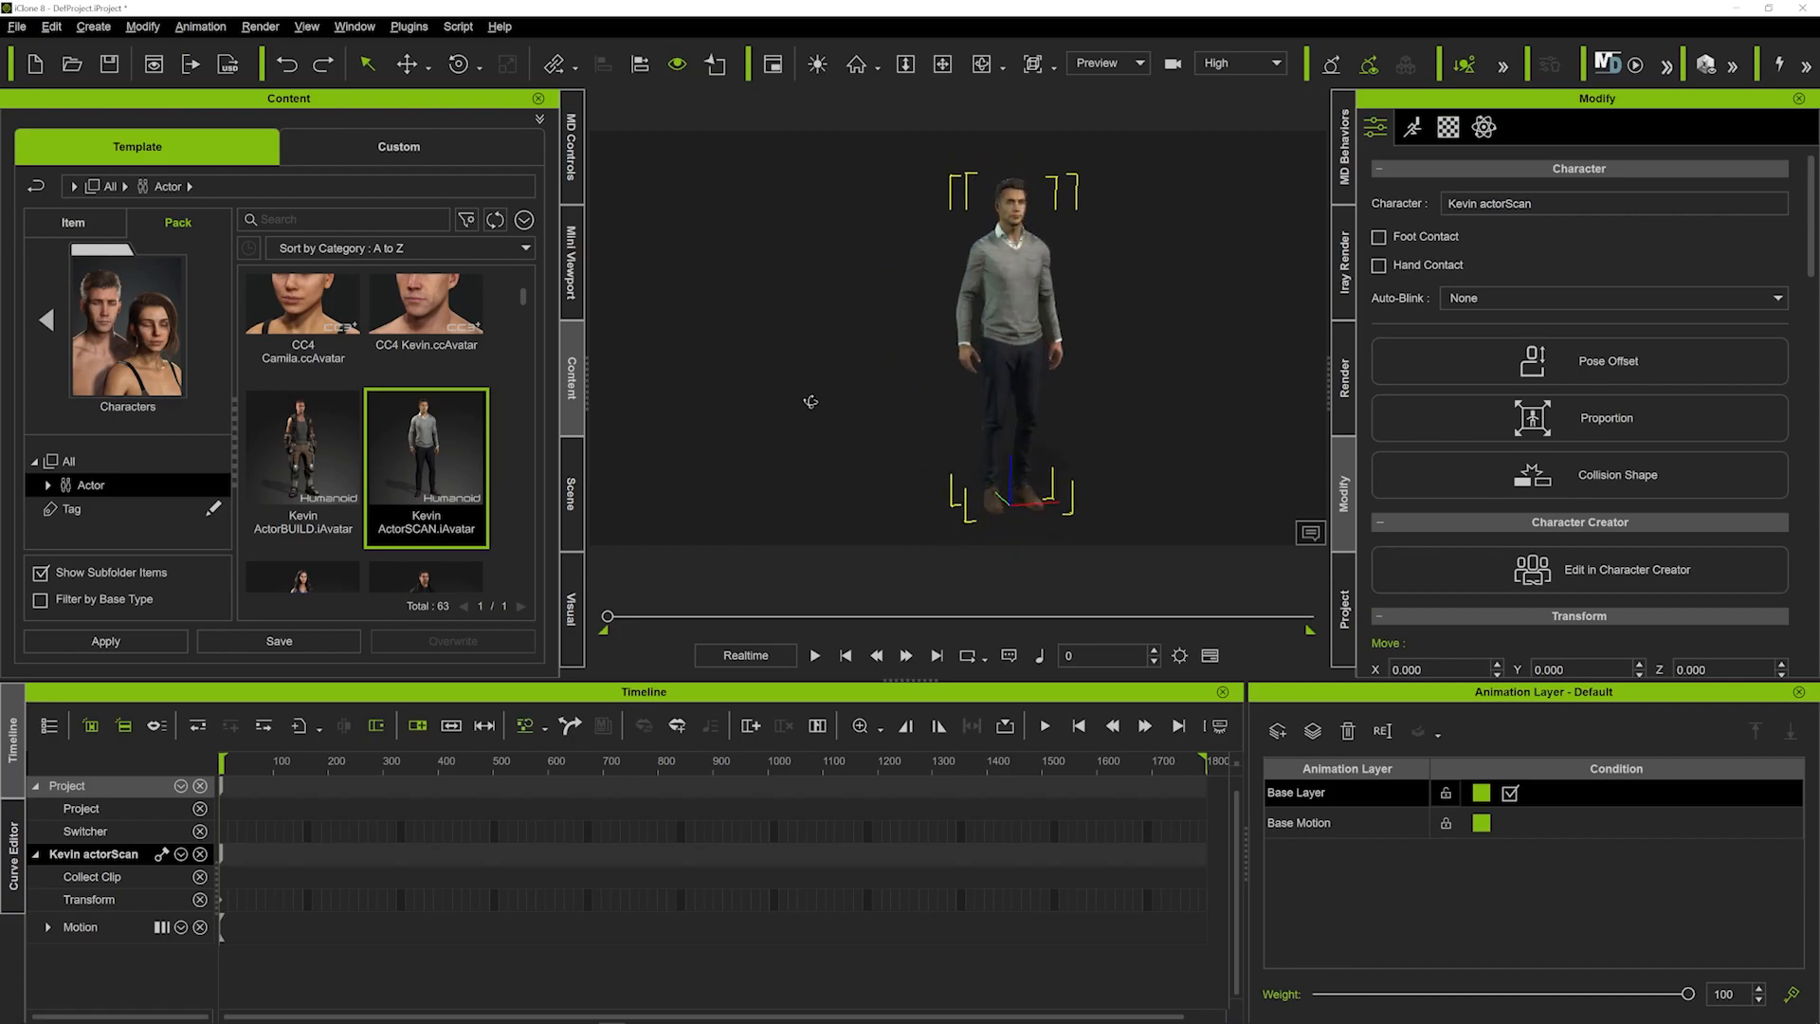
# Apply the Talk motion.rlMotion file from the Desktop folder to the scanned actor character.
pyautogui.moveTo(343, 1015)
pyautogui.click(366, 1013)
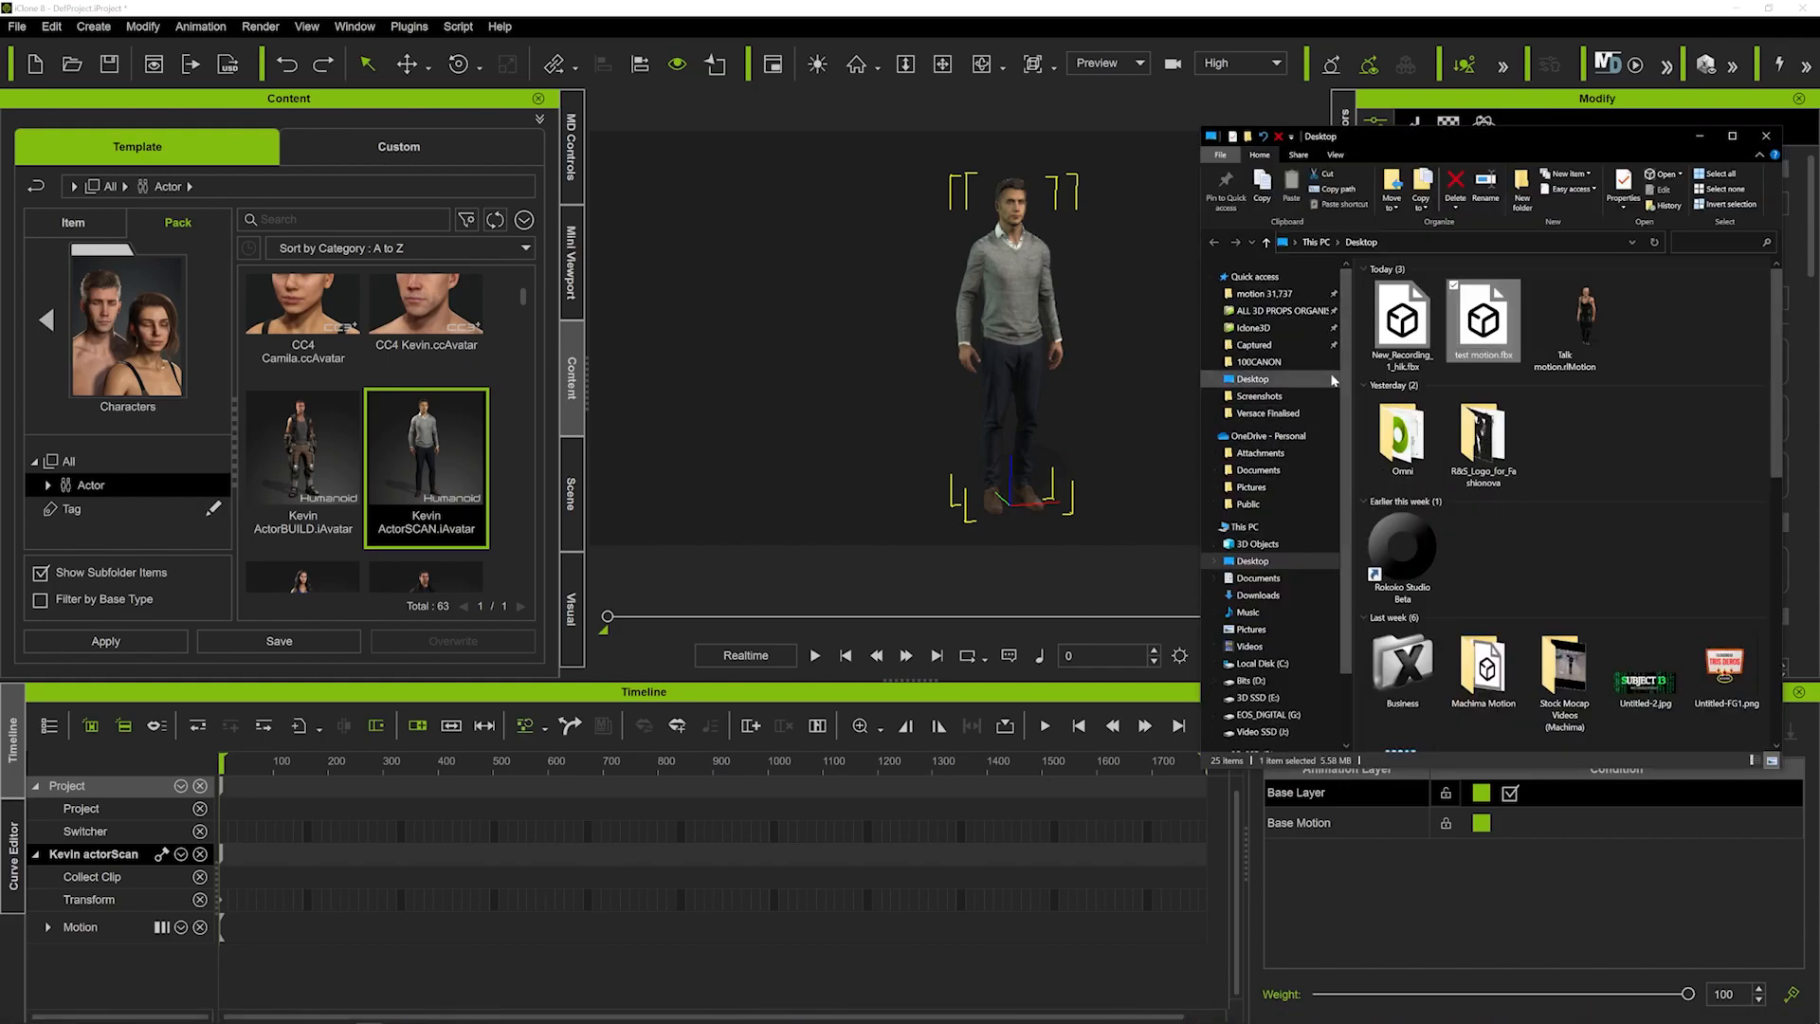
pyautogui.click(1253, 562)
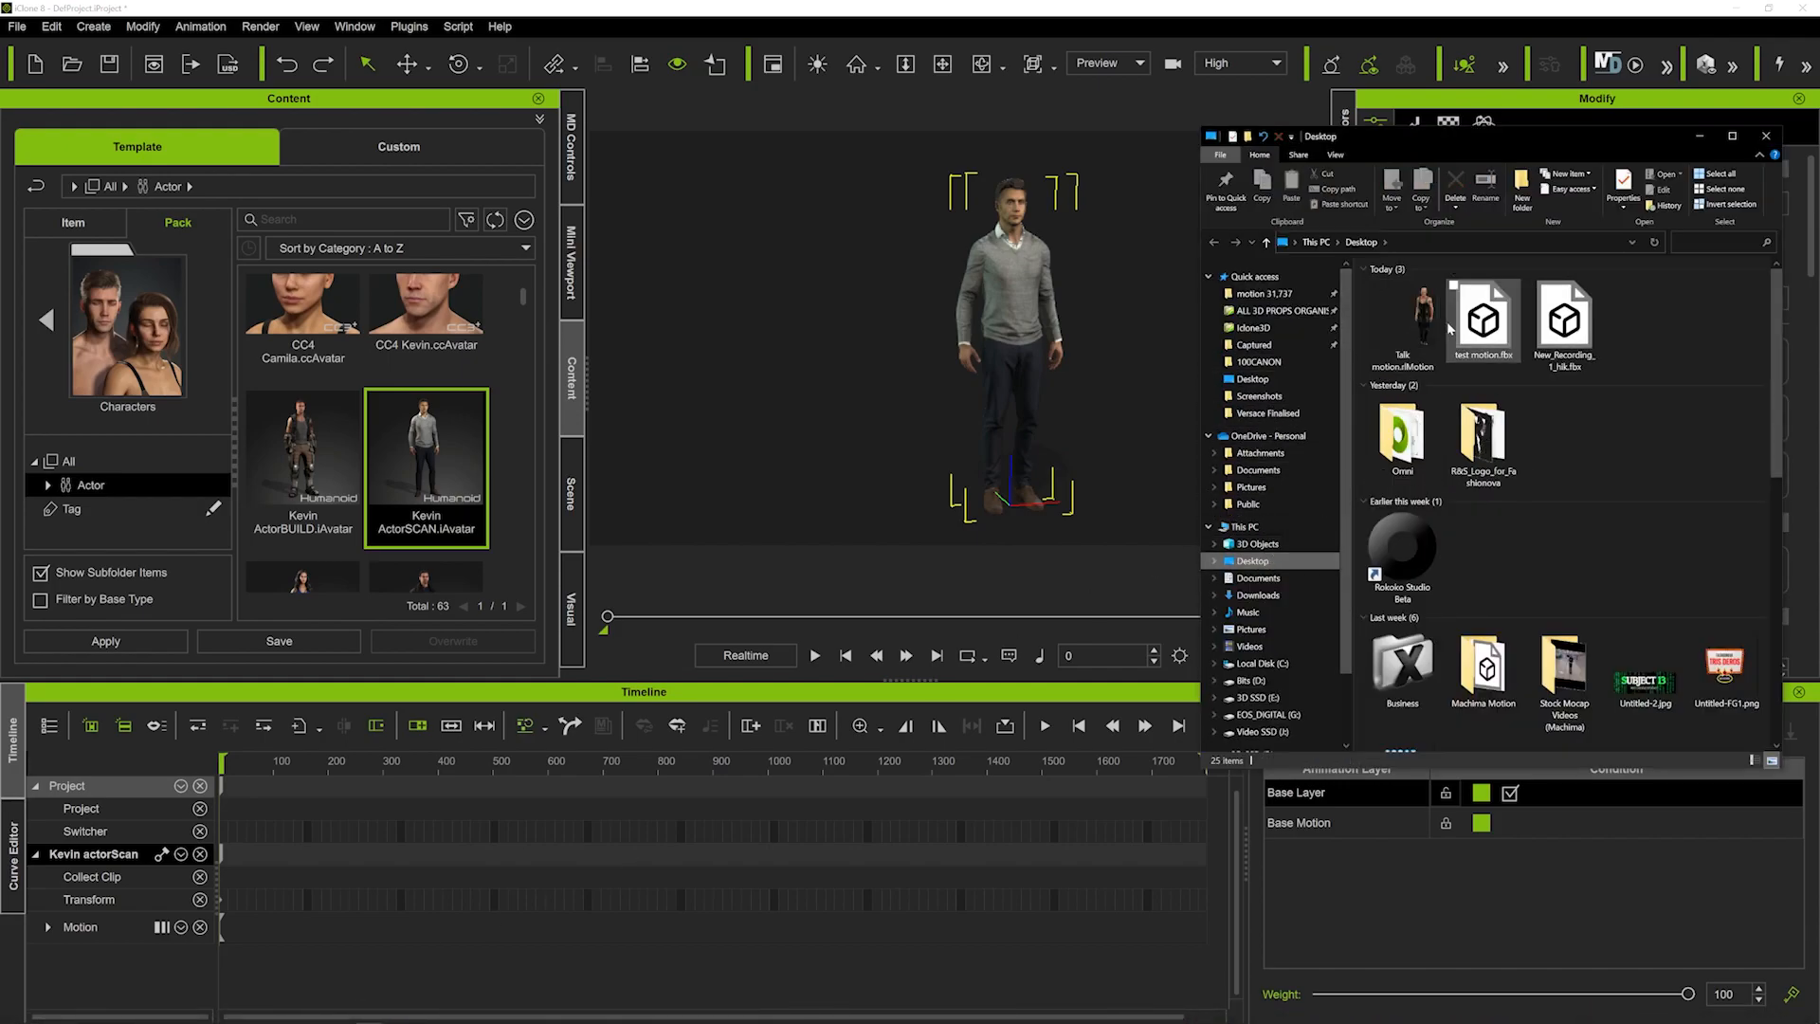
pyautogui.click(1411, 322)
pyautogui.moveTo(1419, 316); pyautogui.dragTo(1002, 289)
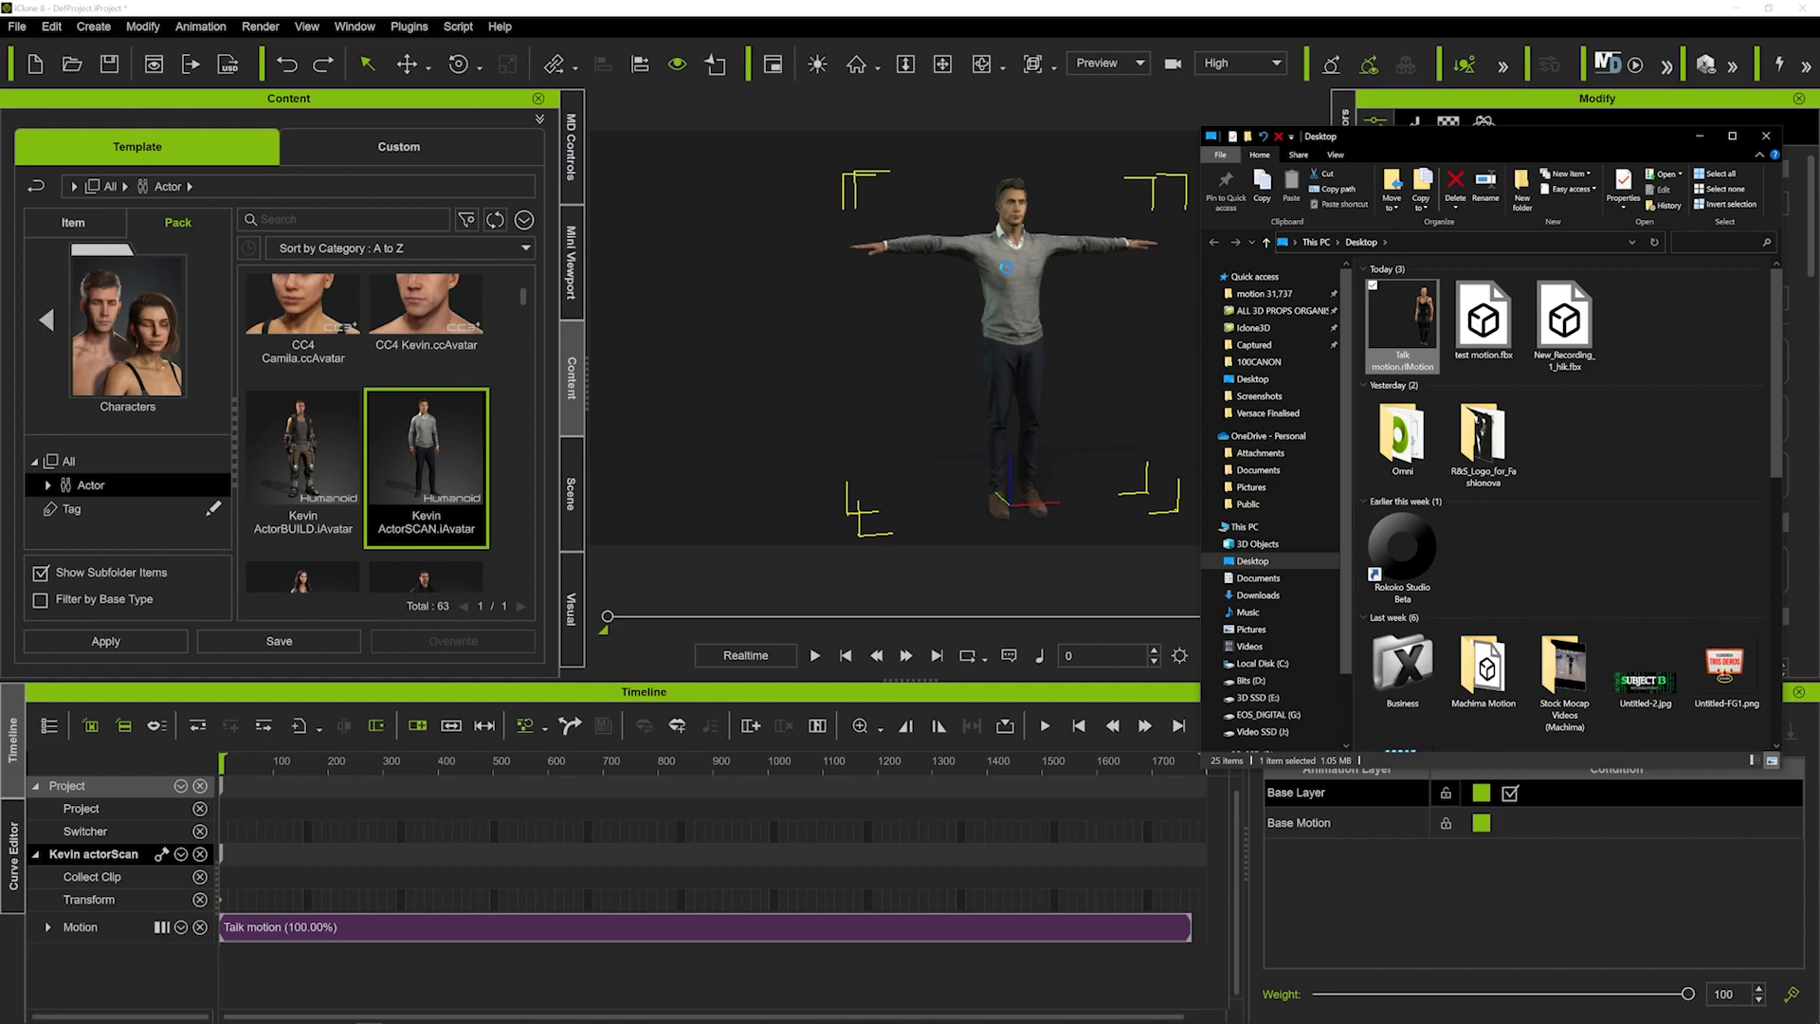
# Play back the talk motion on the scanned actor and examine the body movement from a closer, different angle.
pyautogui.click(1046, 327)
pyautogui.press('space')
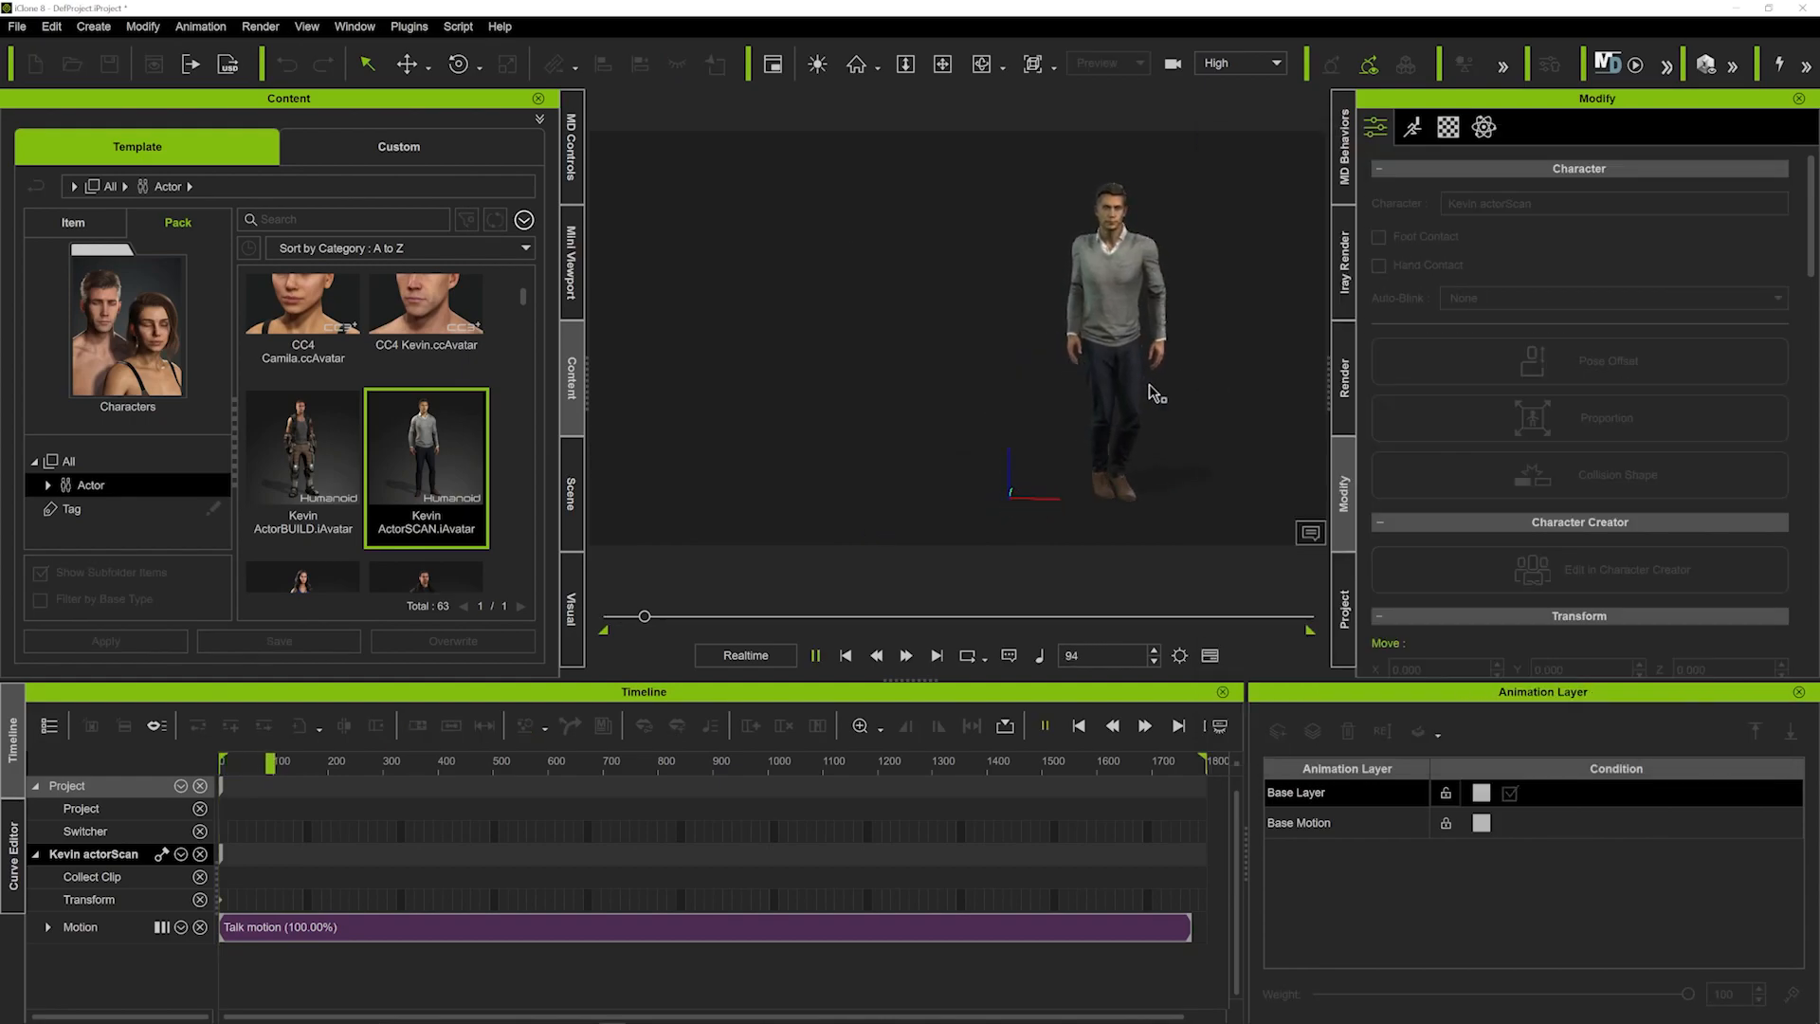
pyautogui.keyDown('alt'); pyautogui.moveTo(1157, 416); pyautogui.dragTo(1239, 360); pyautogui.keyUp('alt')
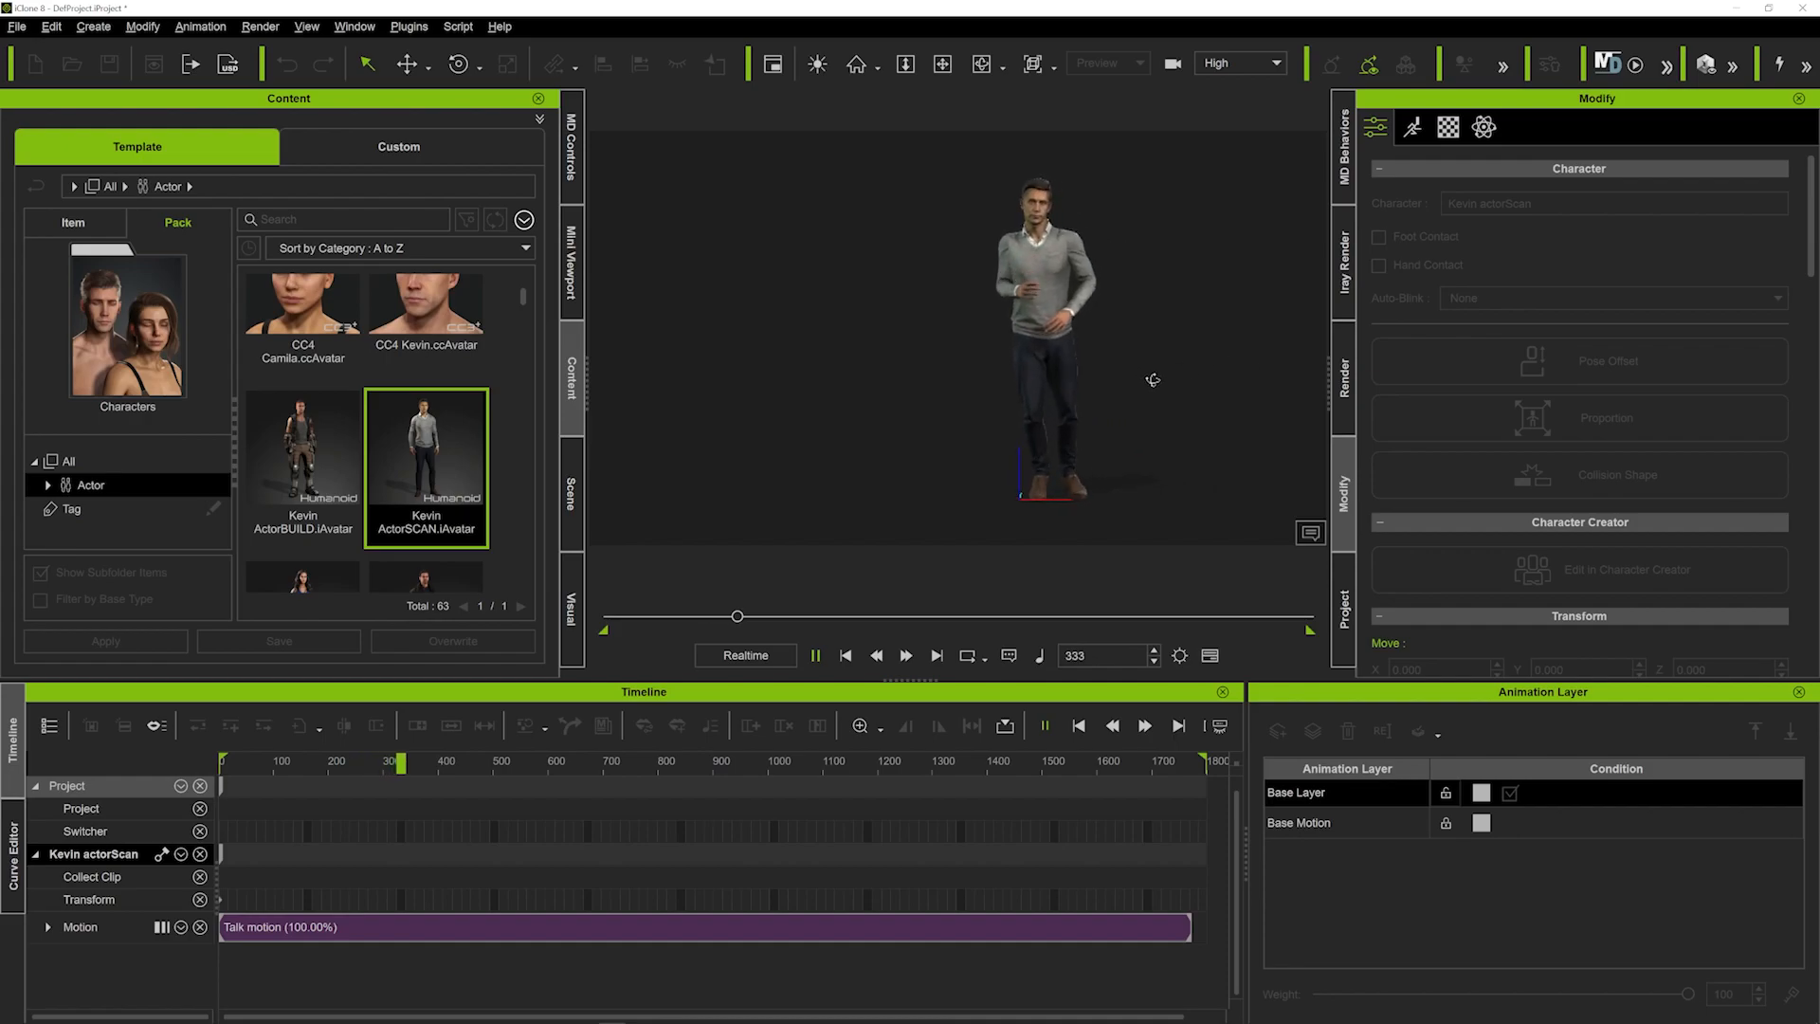
pyautogui.scroll(1, 1105, 354)
pyautogui.keyDown('alt'); pyautogui.moveTo(1157, 345); pyautogui.dragTo(1093, 334, button='middle'); pyautogui.keyUp('alt')
pyautogui.click(815, 655)
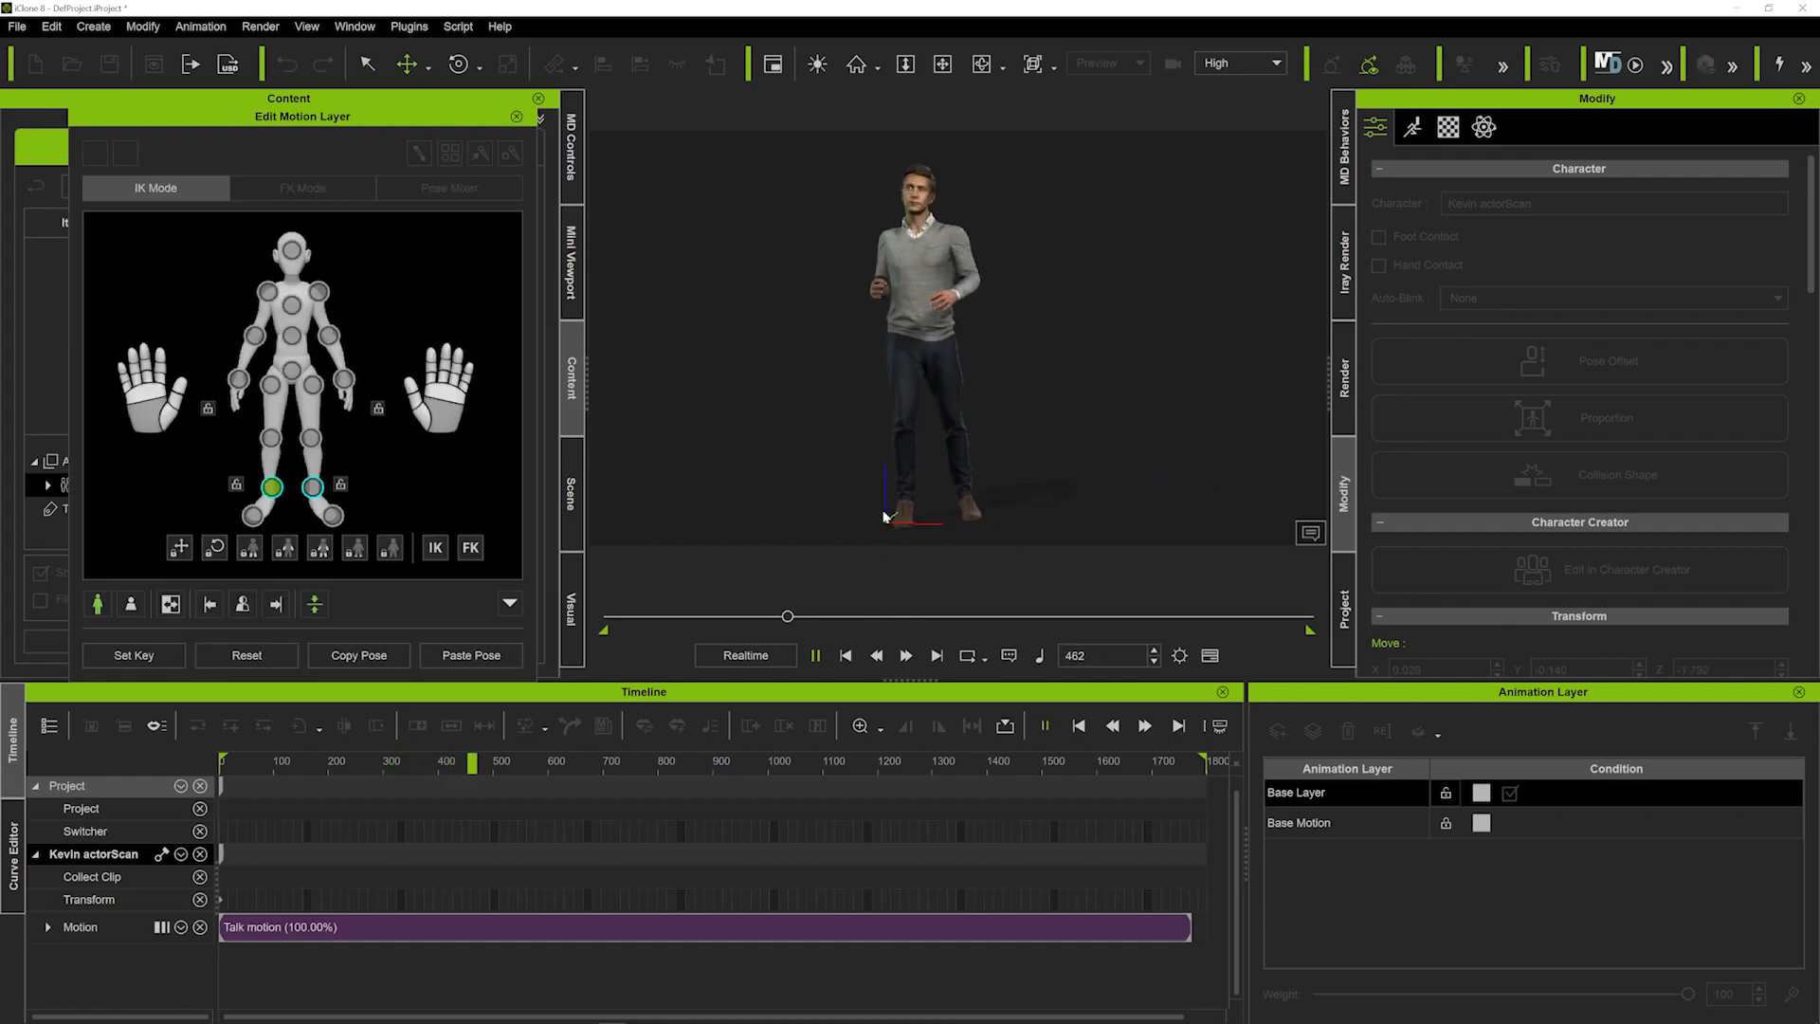